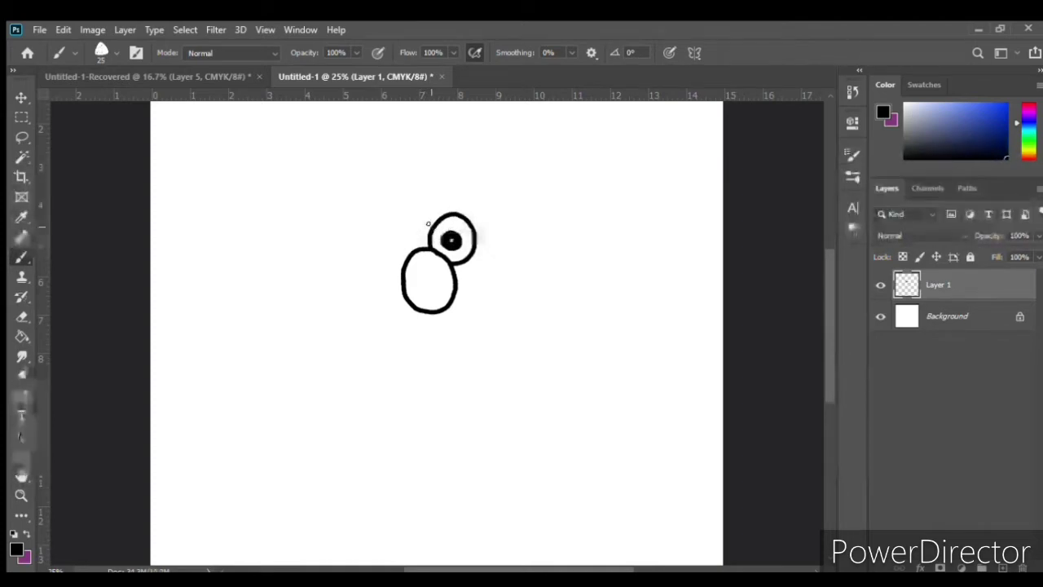
Step: Draw the second eye with a black pupil and a jagged upper mouth line curving below the nose
mouse_move(379, 225)
left_mouse_down()
mouse_move(383, 249)
mouse_move(407, 259)
mouse_move(408, 238)
left_mouse_up()
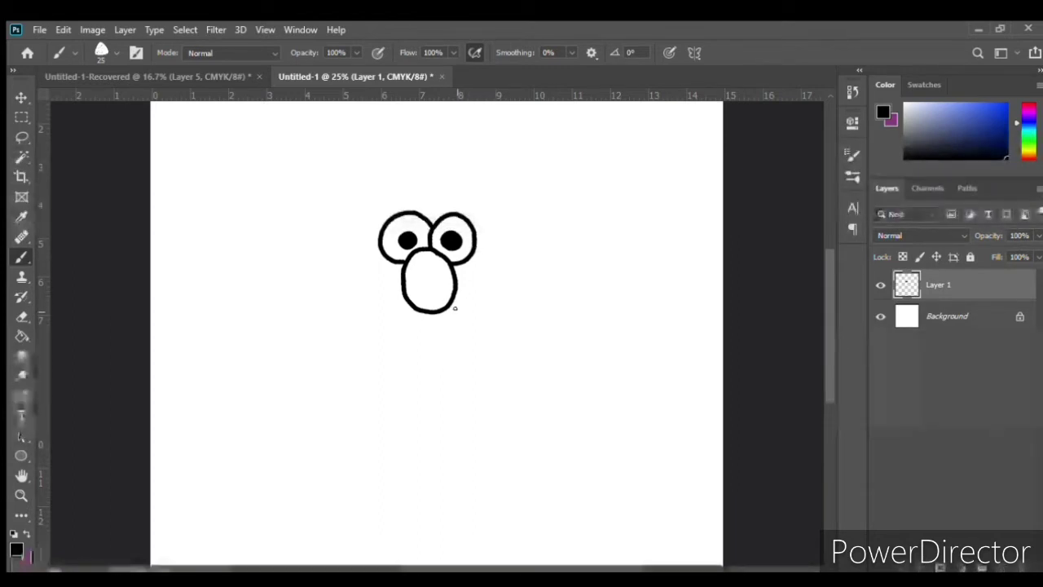
mouse_move(461, 313)
left_mouse_down()
mouse_move(396, 320)
mouse_move(375, 308)
mouse_move(381, 299)
mouse_move(349, 283)
left_mouse_up()
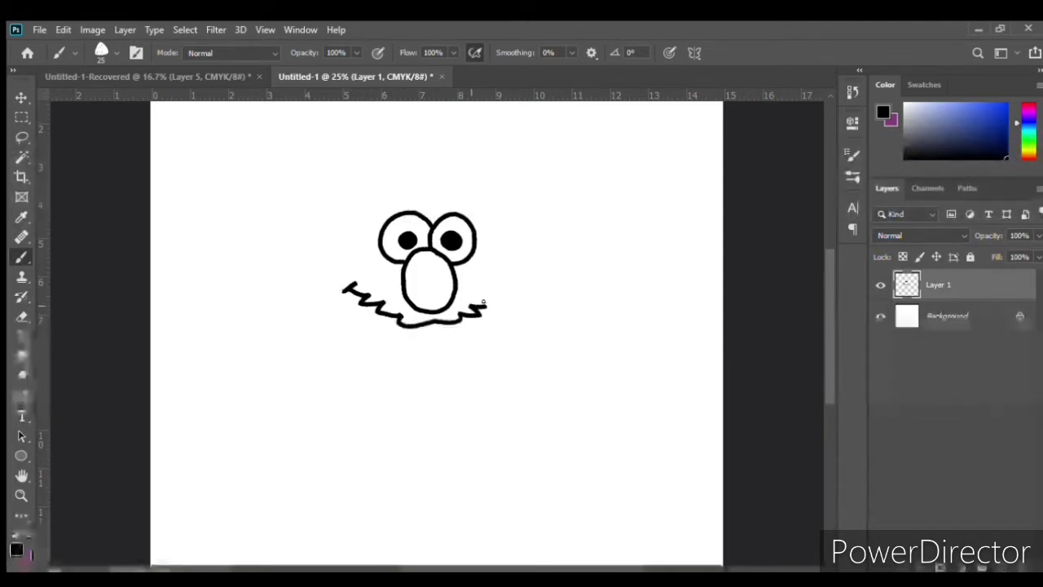
left_click_drag(461, 316, 505, 280)
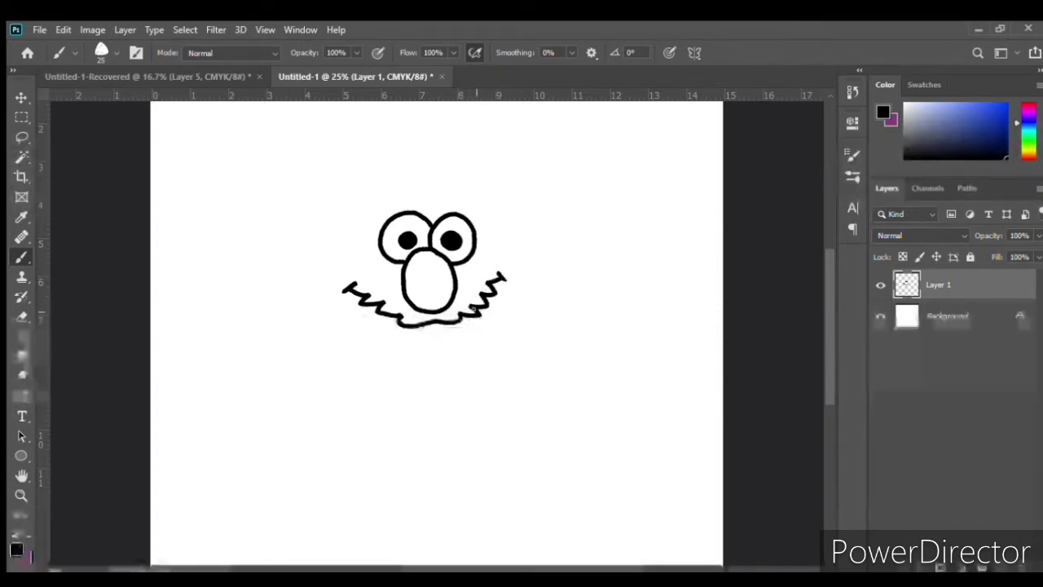
Step: Draw the curved lower edge of the open mouth and fill the mouth with solid black
left_click_drag(476, 307, 479, 311)
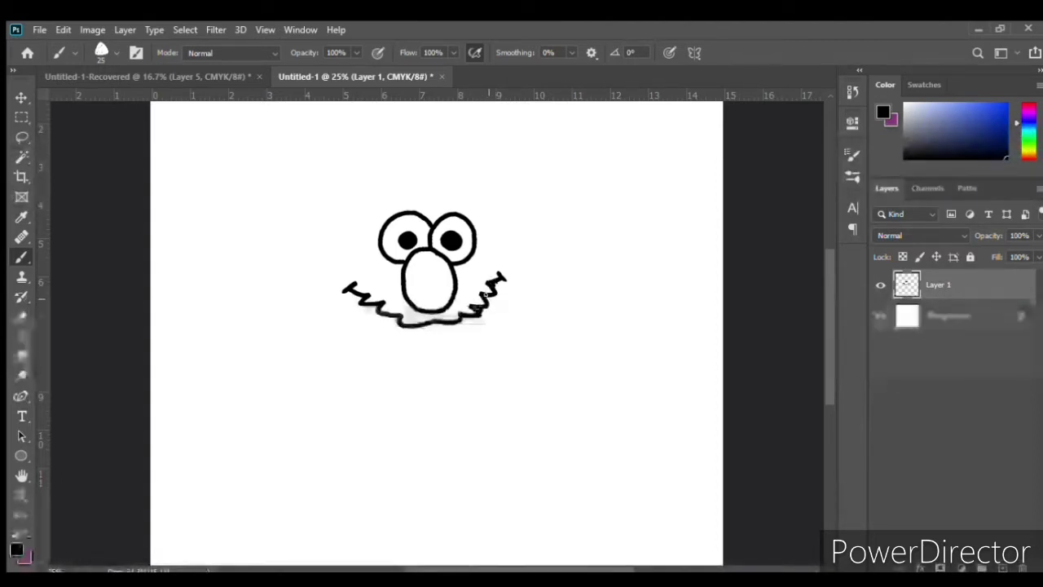
mouse_move(482, 300)
left_mouse_down()
mouse_move(465, 345)
mouse_move(438, 354)
mouse_move(396, 336)
mouse_move(370, 306)
mouse_move(398, 321)
left_mouse_up()
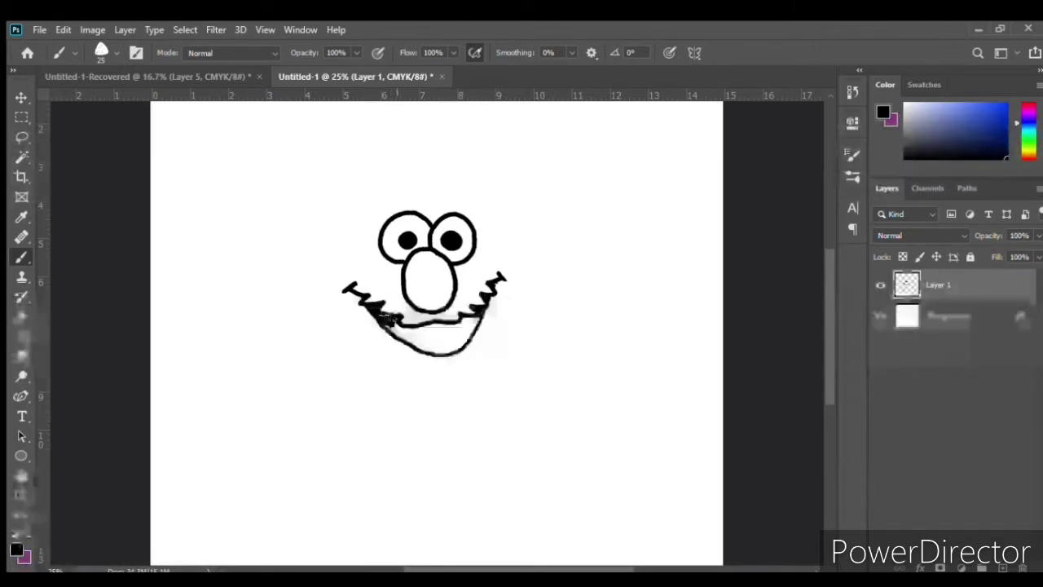
mouse_move(483, 309)
left_mouse_down()
mouse_move(455, 344)
mouse_move(415, 332)
mouse_move(454, 351)
left_mouse_up()
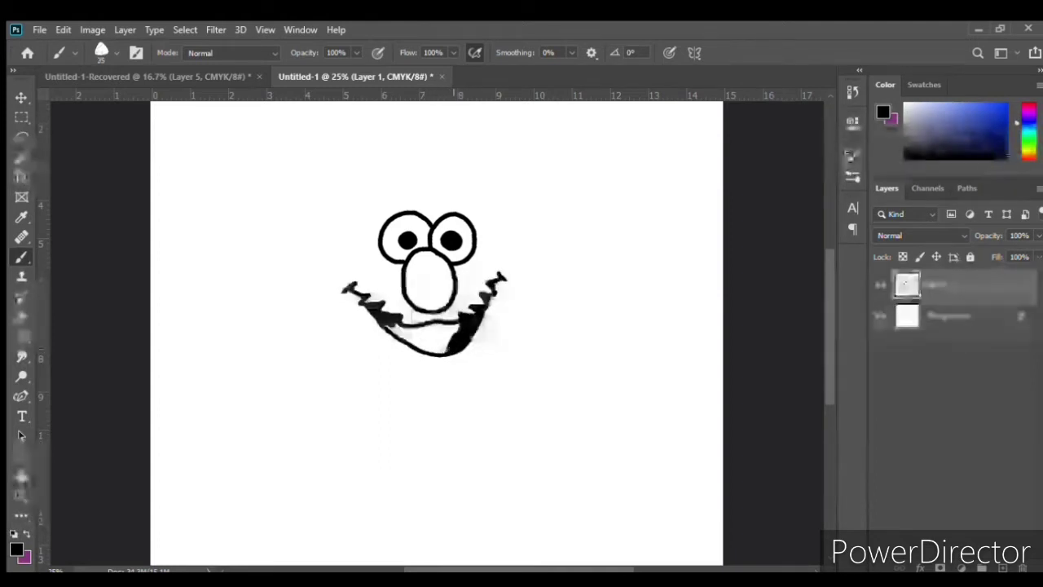
mouse_move(453, 342)
left_mouse_down()
mouse_move(416, 352)
mouse_move(383, 324)
left_mouse_up()
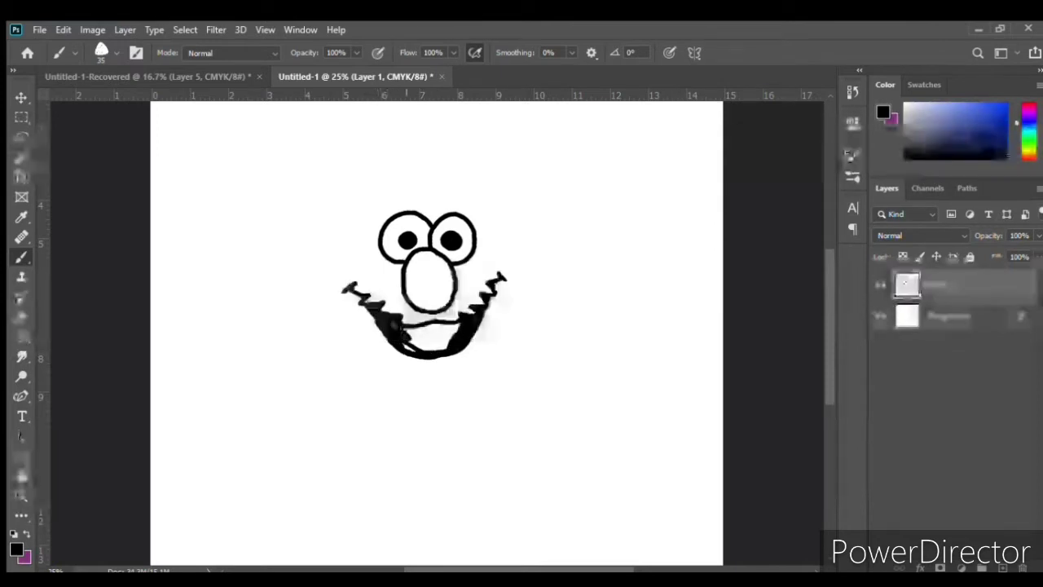
mouse_move(407, 335)
left_mouse_down()
mouse_move(428, 323)
mouse_move(456, 326)
mouse_move(441, 346)
mouse_move(407, 346)
left_mouse_up()
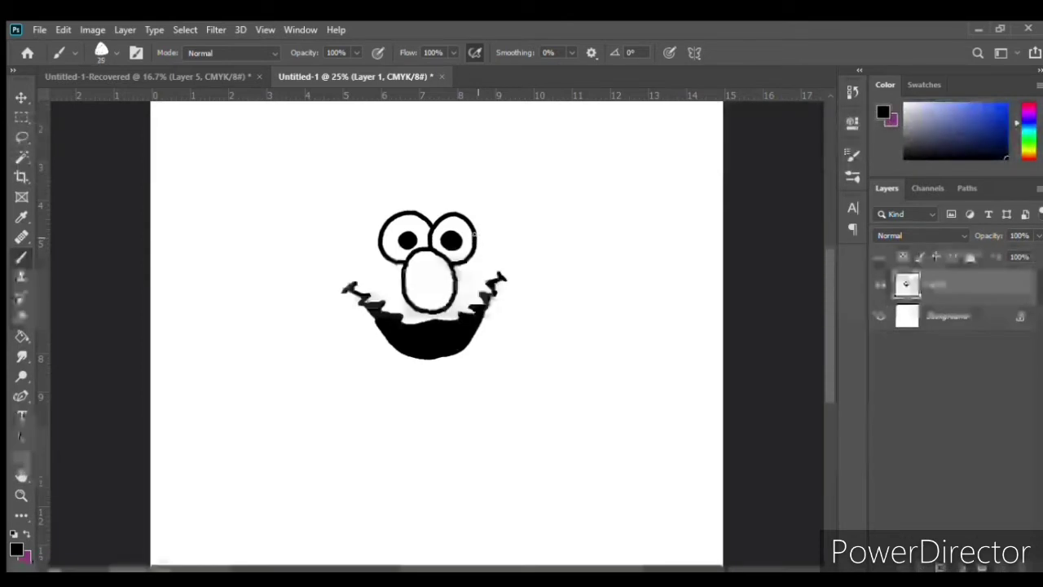
Step: Outline the furry head with jagged strokes from both eyes down around the cheeks to the chin
left_click_drag(475, 231, 524, 255)
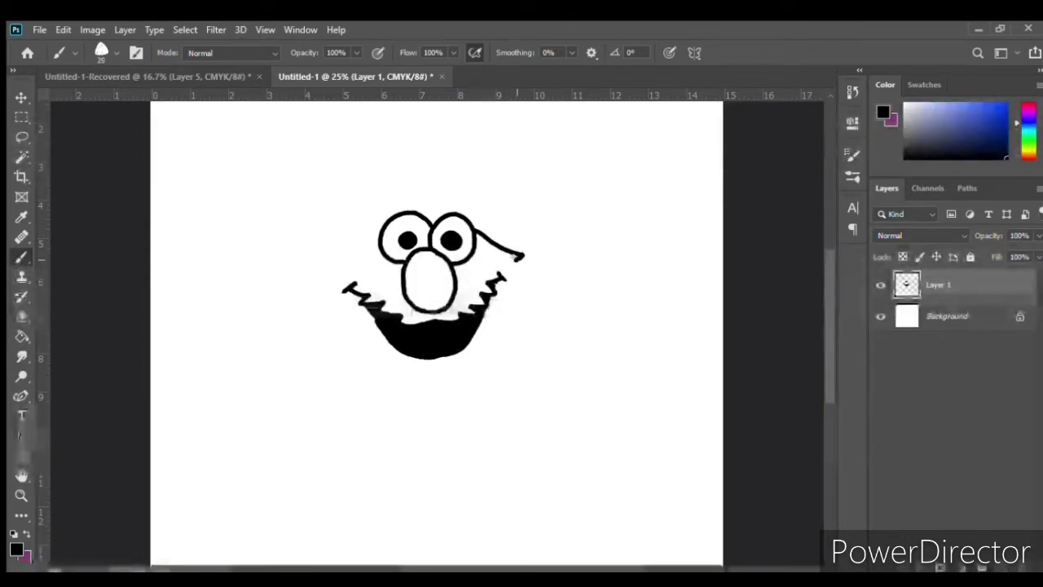
left_click_drag(521, 255, 536, 278)
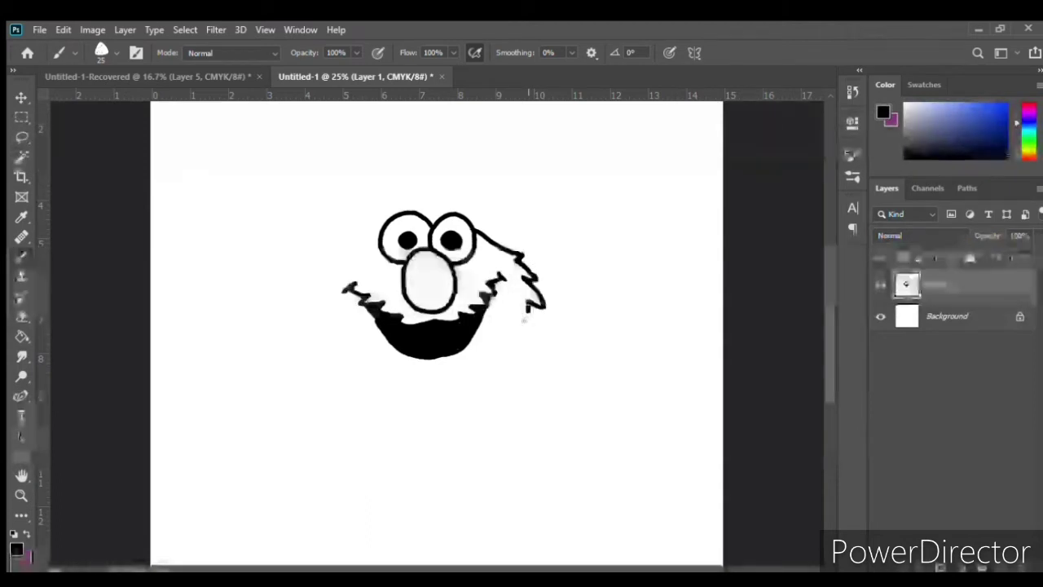
mouse_move(539, 303)
left_mouse_down()
mouse_move(499, 357)
mouse_move(450, 378)
left_mouse_up()
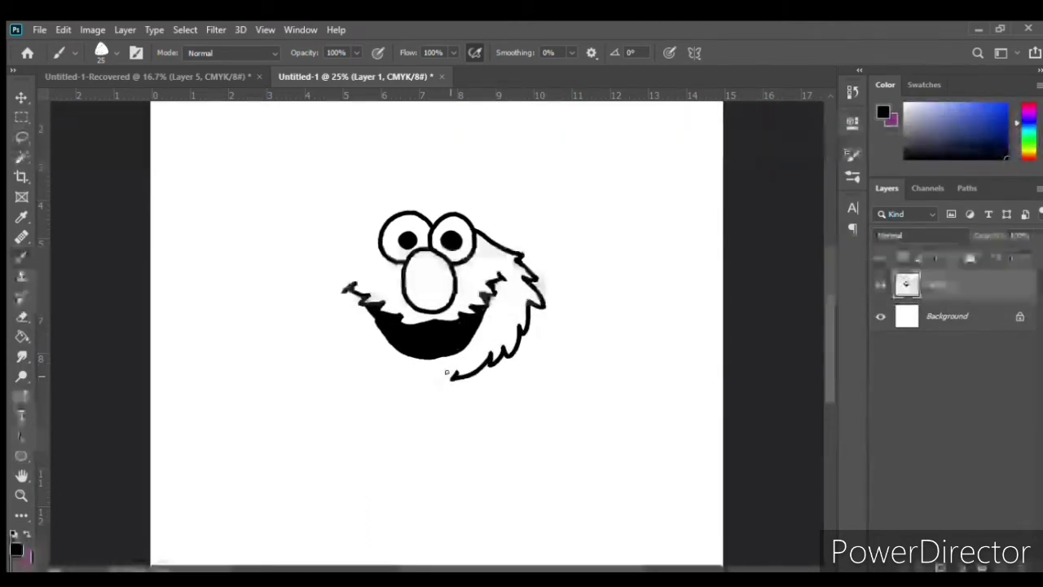
left_click_drag(450, 377, 418, 376)
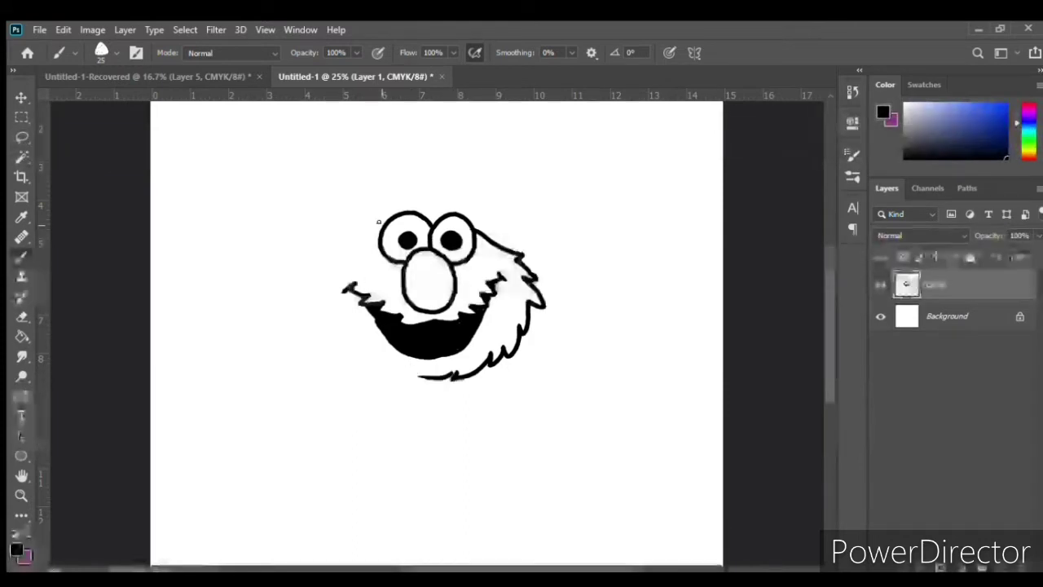
left_click_drag(379, 220, 349, 257)
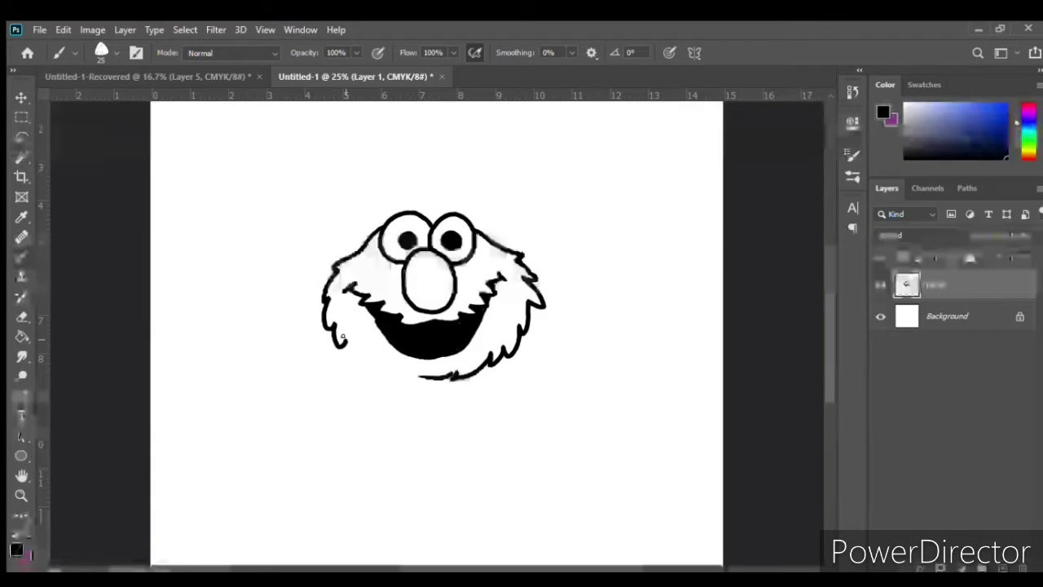
left_click_drag(347, 345, 399, 373)
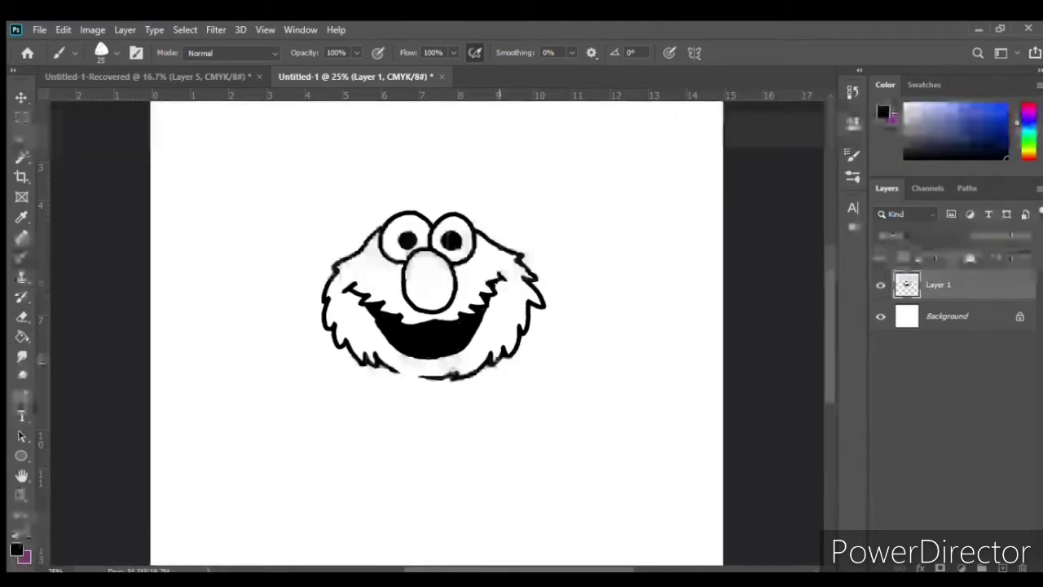
Step: Draw the torso's two jagged fur sides below the head, adding short fur tufts on the chest and belly
mouse_move(481, 398)
left_mouse_down()
mouse_move(494, 459)
mouse_move(480, 516)
left_mouse_up()
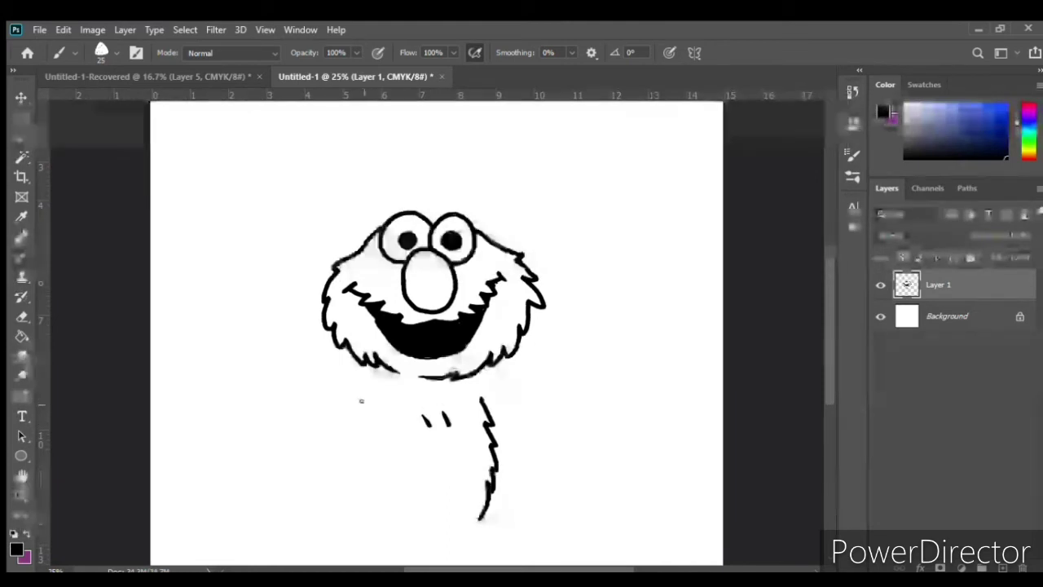
left_click_drag(367, 404, 351, 425)
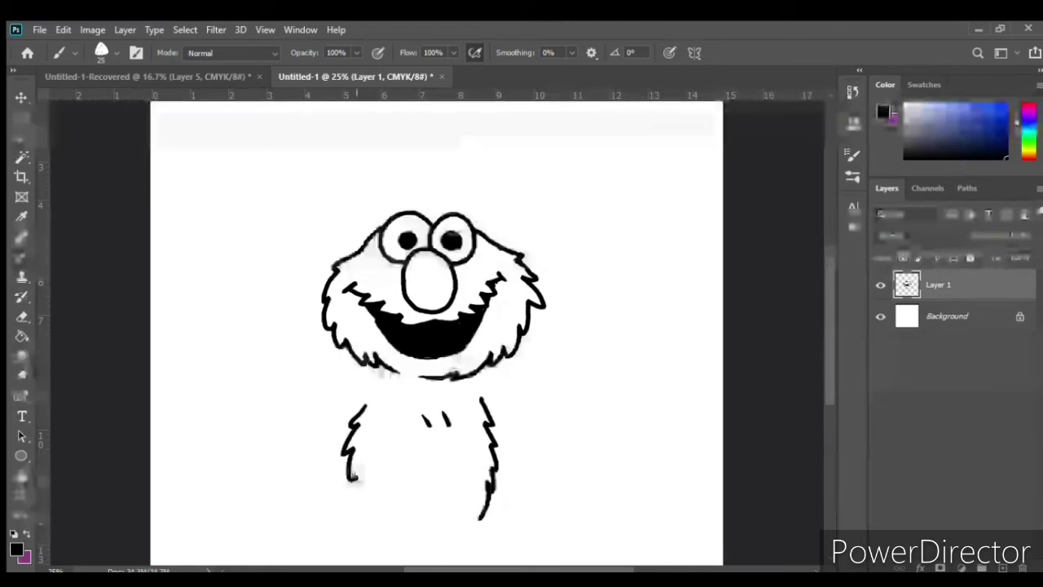
left_click_drag(352, 489, 356, 512)
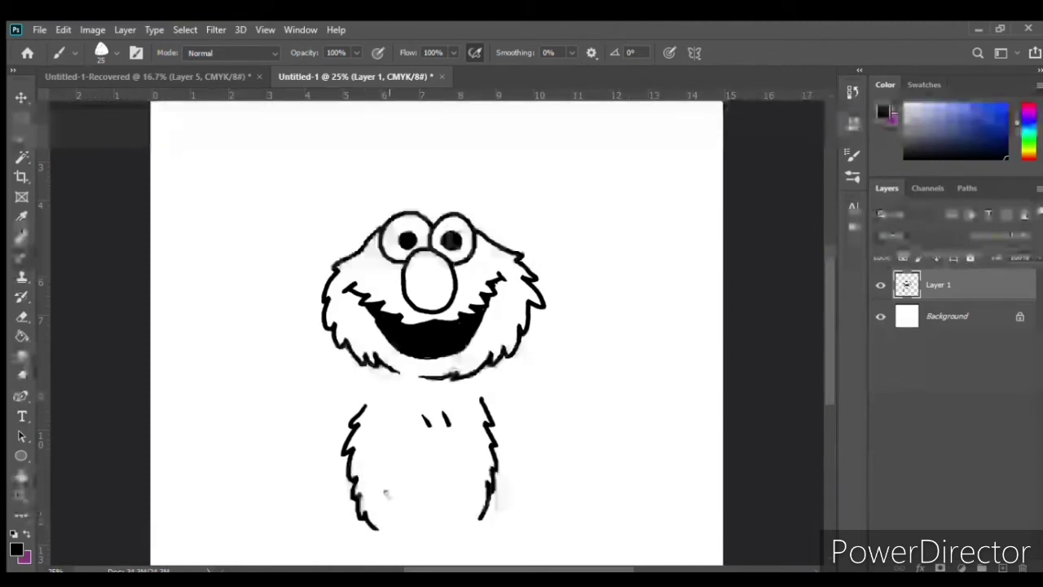
left_click_drag(375, 474, 393, 504)
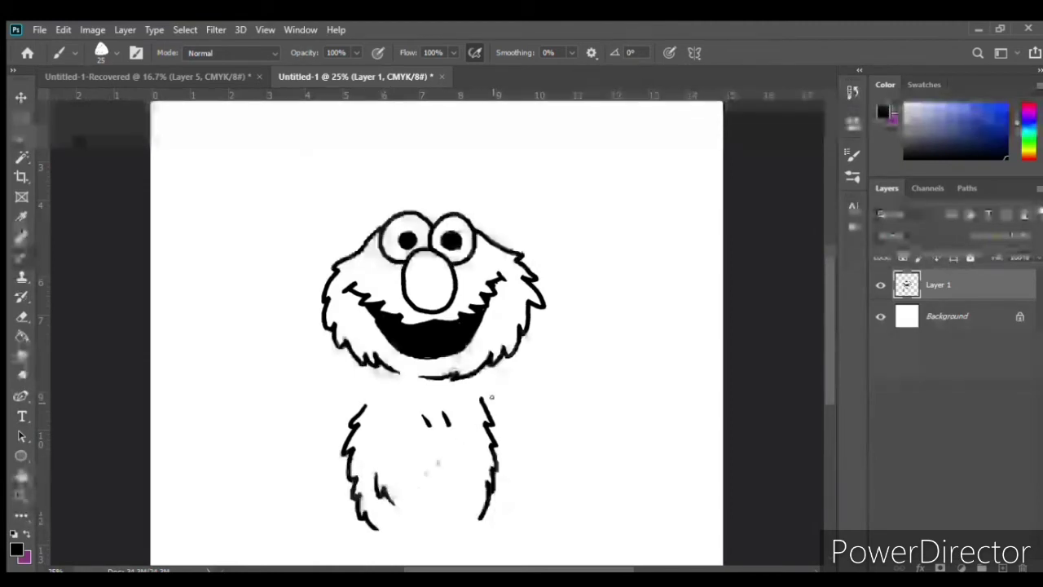
Step: Draw the lowered arm with jagged fur edges from below the cheek, ending in an open hand
left_click_drag(487, 369, 502, 386)
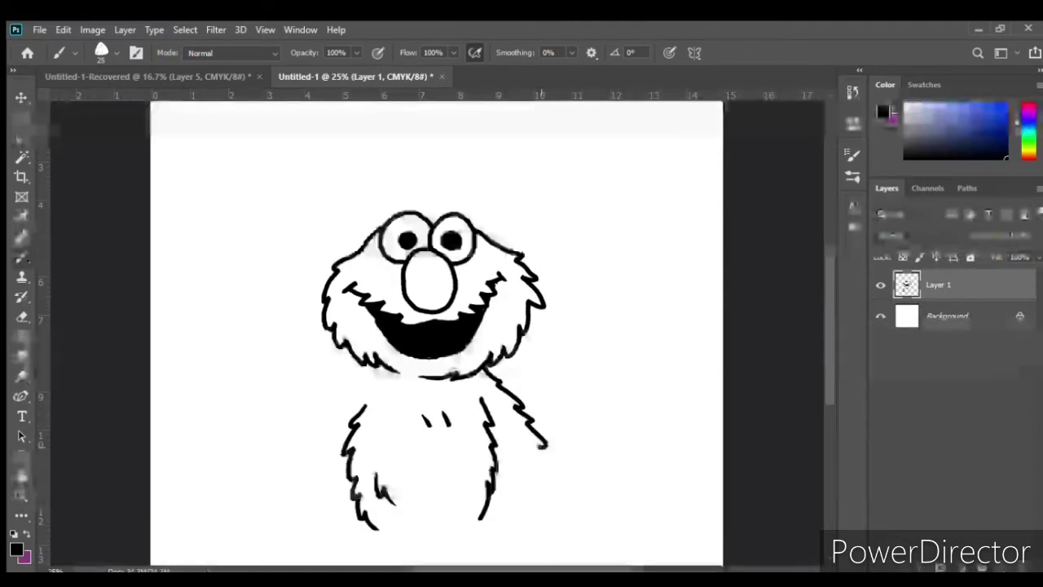
left_click_drag(539, 444, 559, 491)
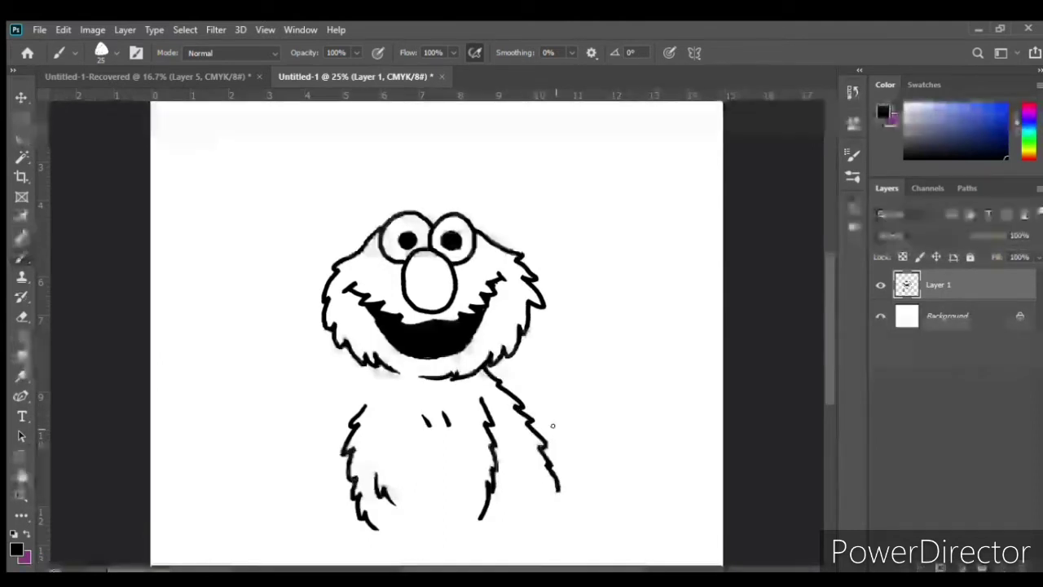
left_click_drag(568, 438, 550, 346)
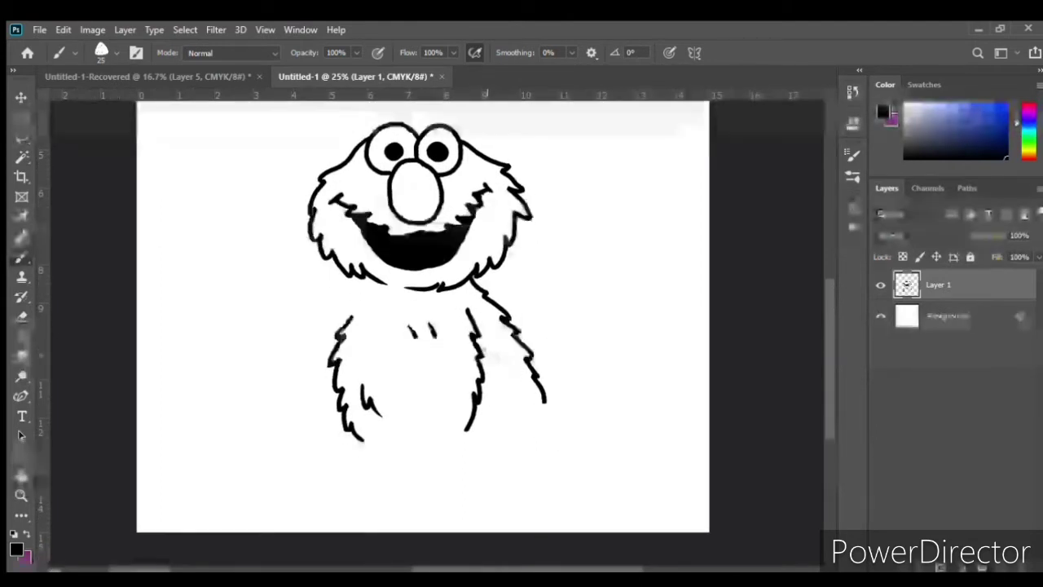
left_click_drag(479, 341, 498, 380)
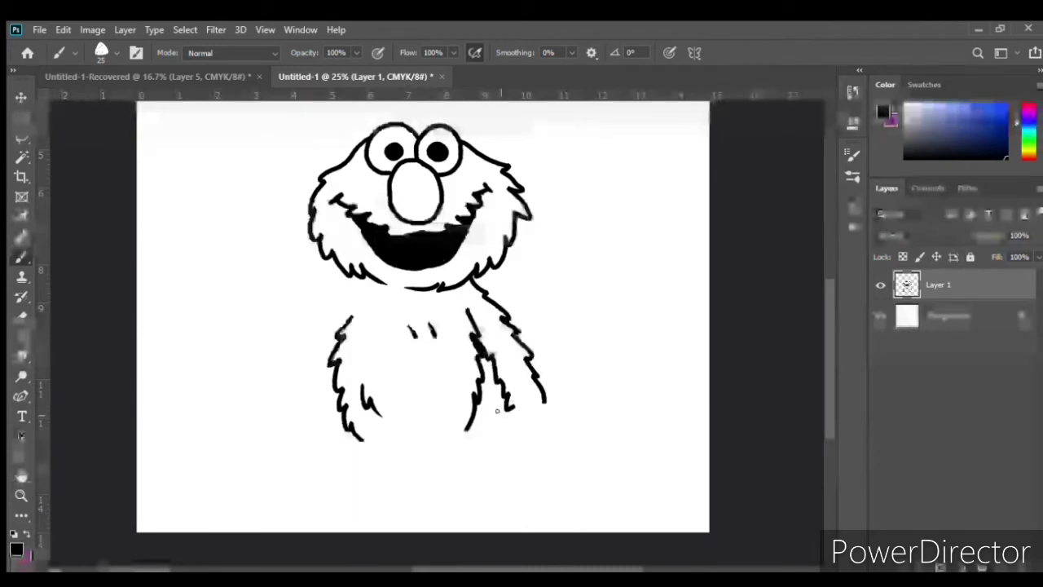
mouse_move(490, 424)
left_mouse_down()
mouse_move(479, 445)
mouse_move(507, 440)
mouse_move(526, 471)
mouse_move(536, 440)
mouse_move(557, 447)
mouse_move(551, 458)
left_mouse_up()
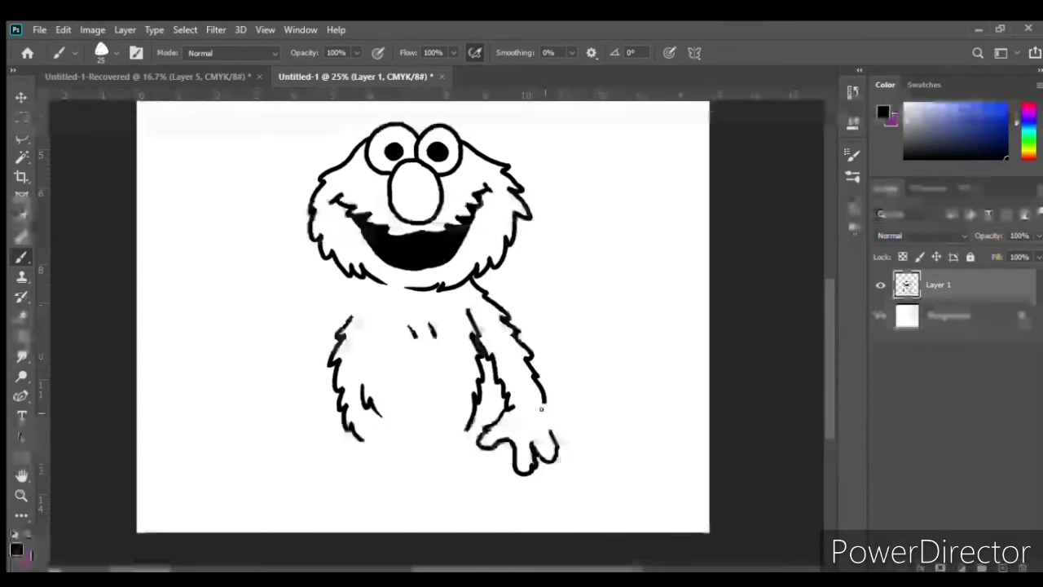
left_click_drag(540, 405, 573, 446)
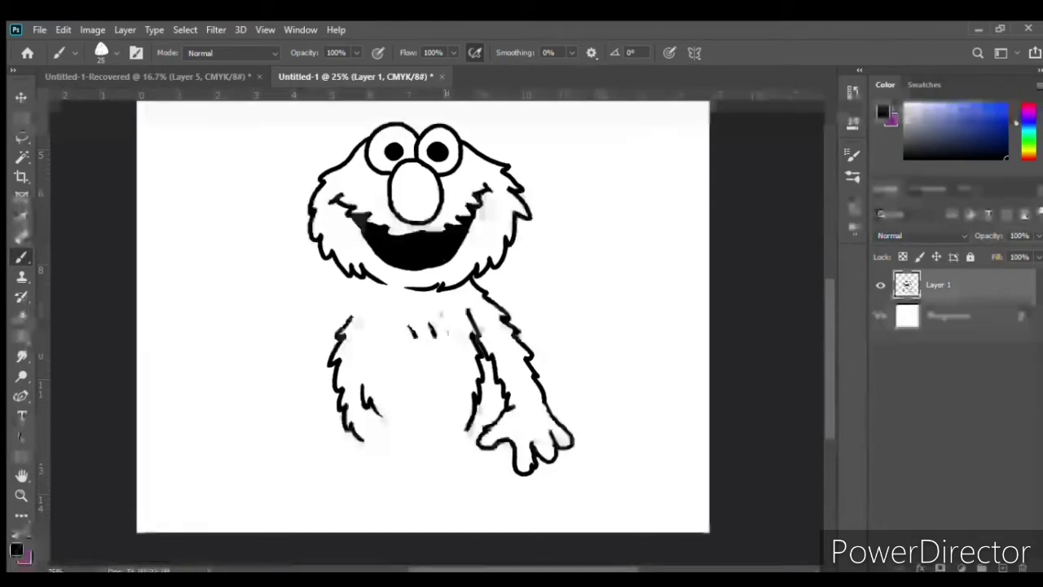
key("ctrl+z")
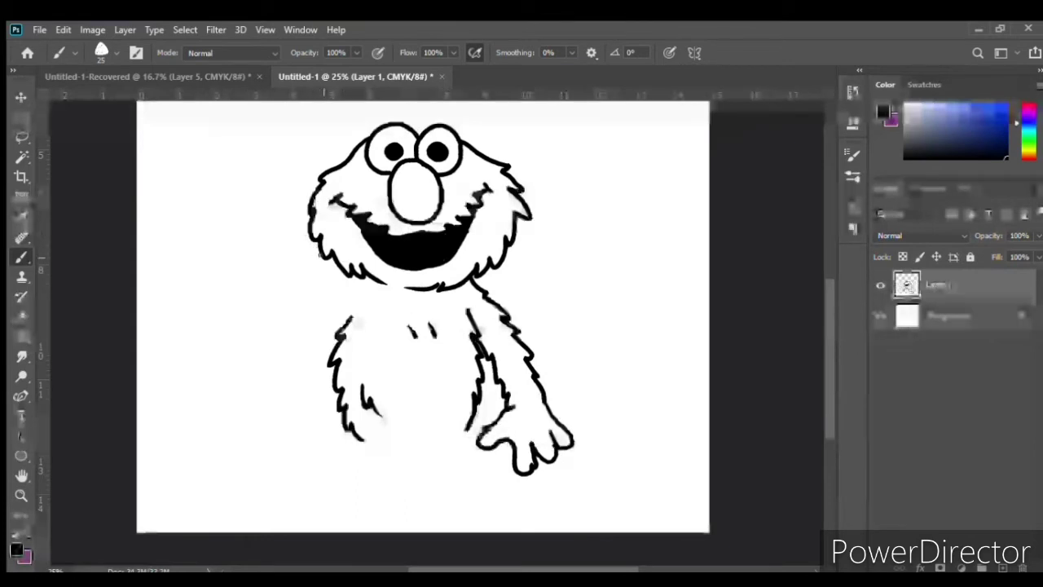
Step: Draw the raised waving arm beside the head with spread fingers and a furry underside joining the torso
mouse_move(307, 229)
left_mouse_down()
mouse_move(255, 179)
mouse_move(277, 140)
left_mouse_up()
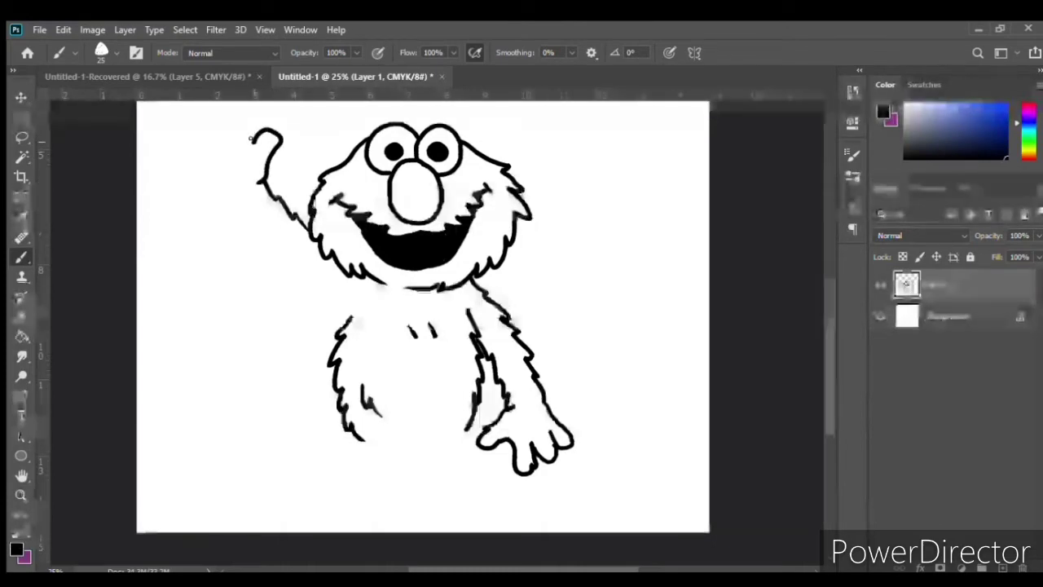
left_click_drag(252, 132, 235, 173)
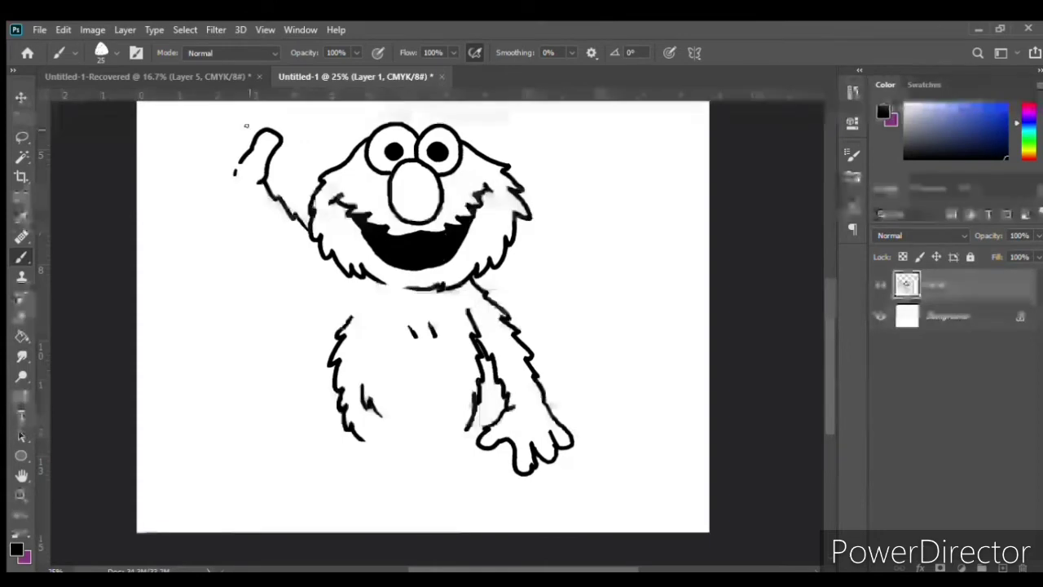
left_click_drag(242, 129, 218, 113)
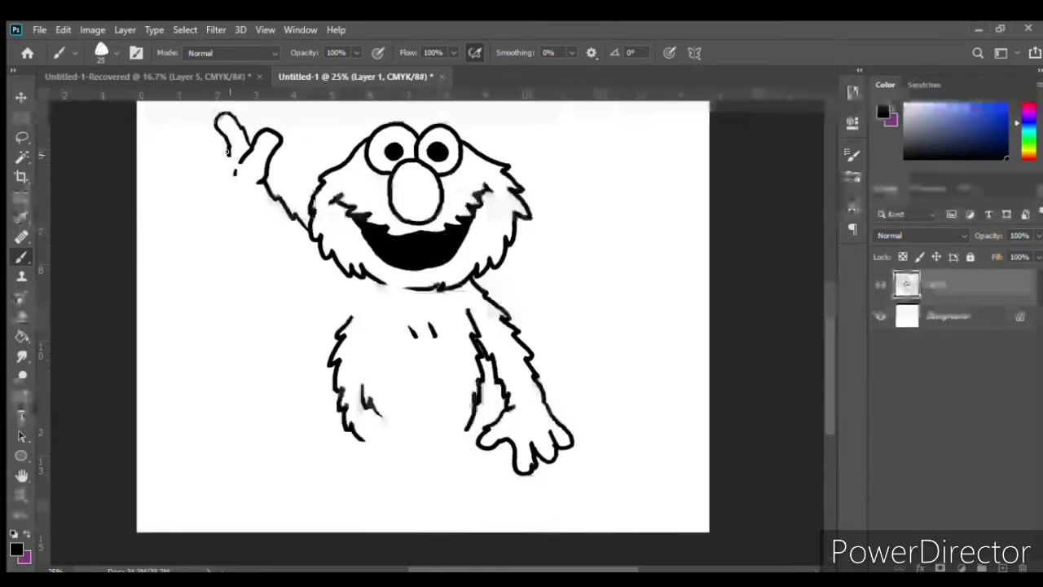
mouse_move(229, 148)
left_mouse_down()
mouse_move(194, 129)
mouse_move(213, 161)
mouse_move(185, 157)
mouse_move(184, 172)
mouse_move(229, 197)
mouse_move(243, 226)
left_mouse_up()
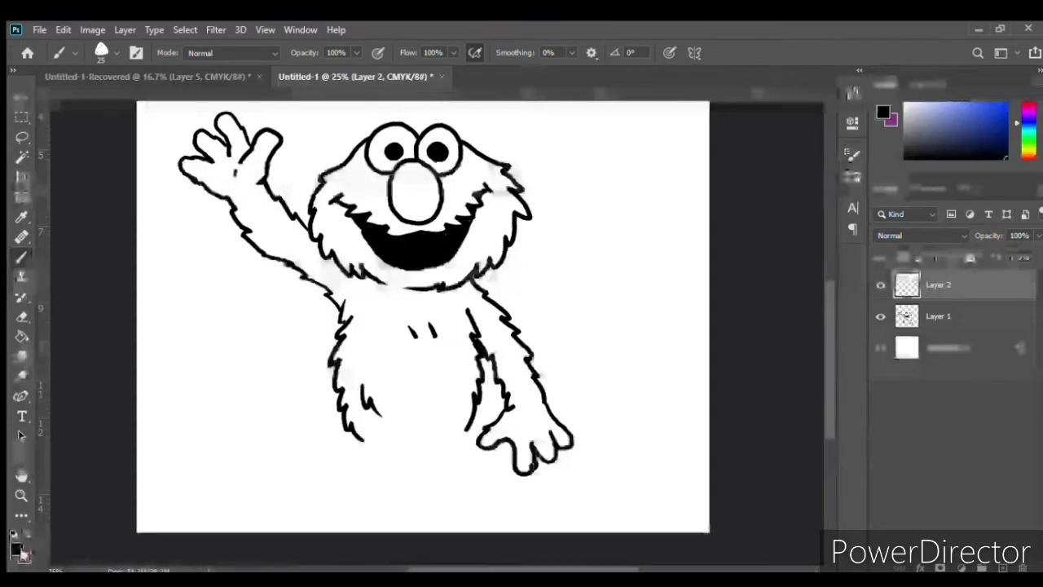
Step: Switch the brush color to bright red, enlarge the brush and paint part of the chest on Layer 2
key("i")
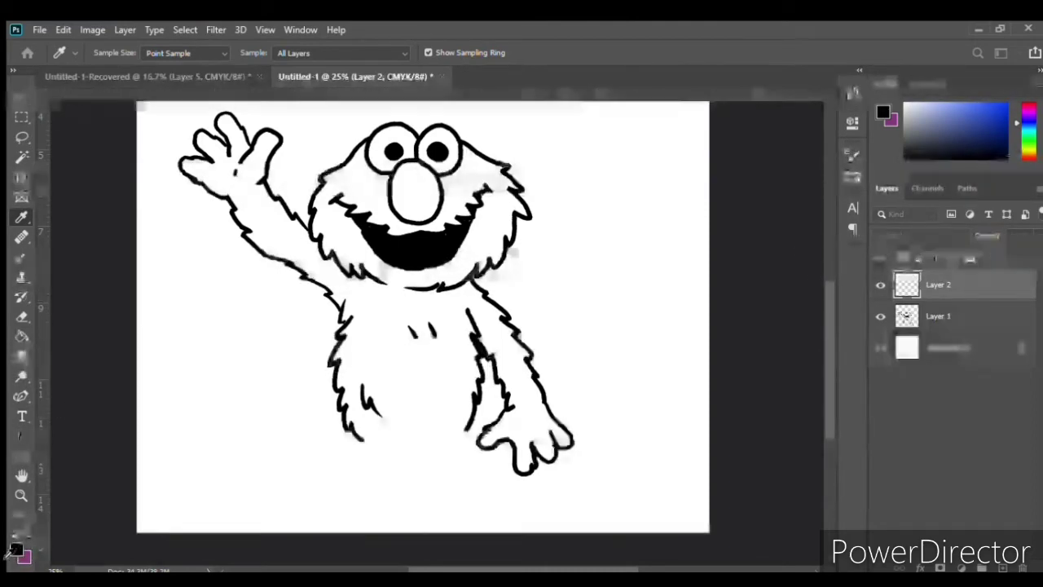
key("b")
left_click(1007, 106)
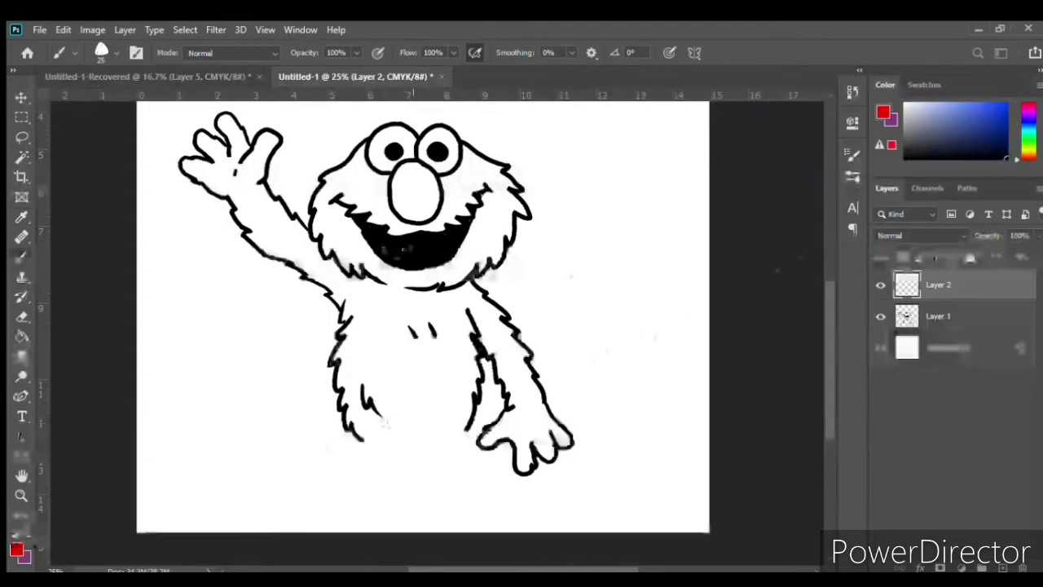
key("bracketright")
key("bracketright")
key("bracketright")
key("bracketright")
key("bracketright")
key("bracketright")
key("bracketright")
key("bracketright")
key("bracketright")
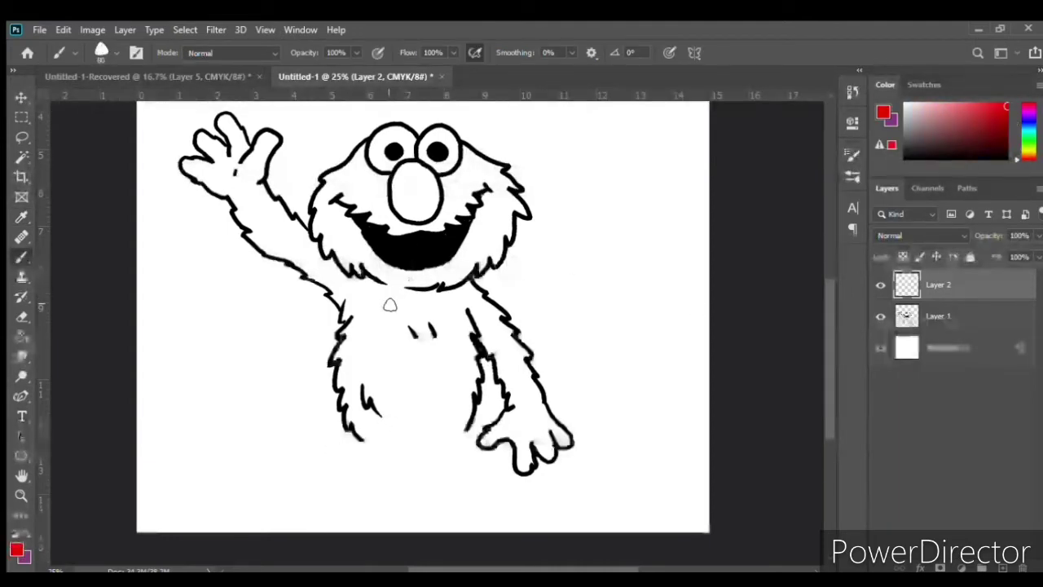
mouse_move(390, 303)
left_mouse_down()
mouse_move(399, 342)
mouse_move(391, 334)
mouse_move(395, 353)
mouse_move(387, 312)
mouse_move(391, 382)
mouse_move(345, 330)
left_mouse_up()
Step: Undo the last red stroke at the torso's edge and move Layer 2 beneath the line art on Layer 1
key("bracketleft")
key("bracketleft")
key("bracketleft")
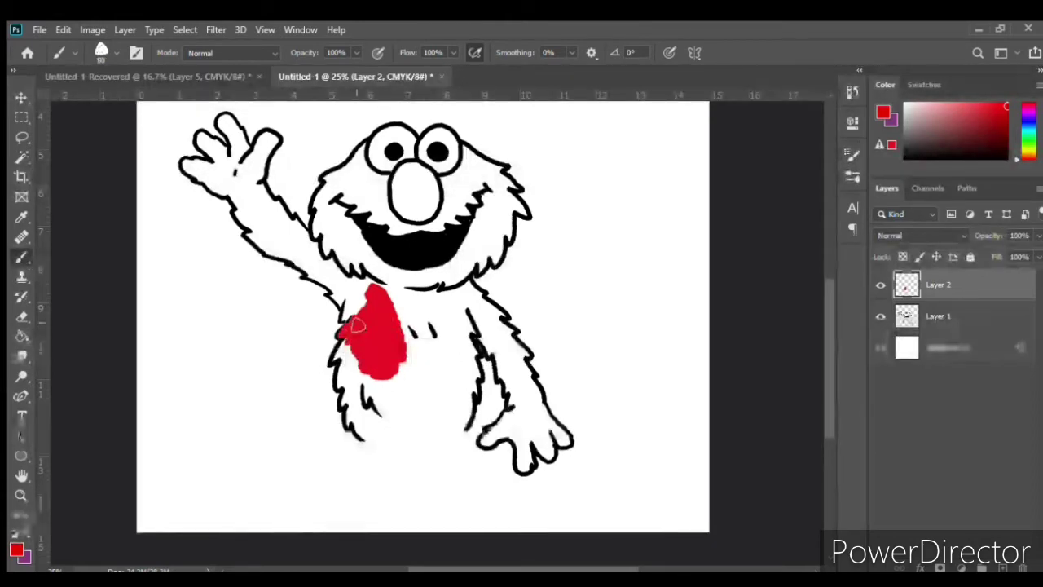
key("ctrl+z")
left_click_drag(937, 286, 966, 333)
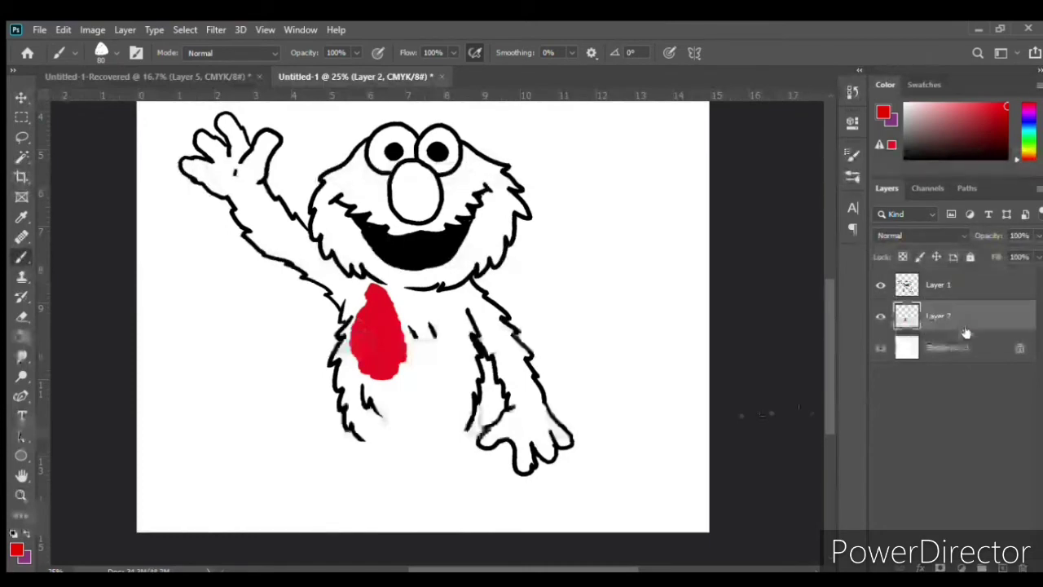
Step: Paint the torso's side below the raised arm and that arm up to the wrist red on Layer 2
mouse_move(374, 374)
left_mouse_down()
mouse_move(377, 424)
mouse_move(366, 427)
mouse_move(352, 420)
mouse_move(360, 387)
mouse_move(346, 401)
mouse_move(344, 346)
mouse_move(337, 359)
mouse_move(347, 330)
mouse_move(358, 355)
mouse_move(363, 314)
mouse_move(352, 298)
mouse_move(347, 314)
mouse_move(321, 269)
mouse_move(354, 285)
mouse_move(299, 261)
mouse_move(296, 222)
mouse_move(257, 184)
left_mouse_up()
key("bracketright")
key("bracketright")
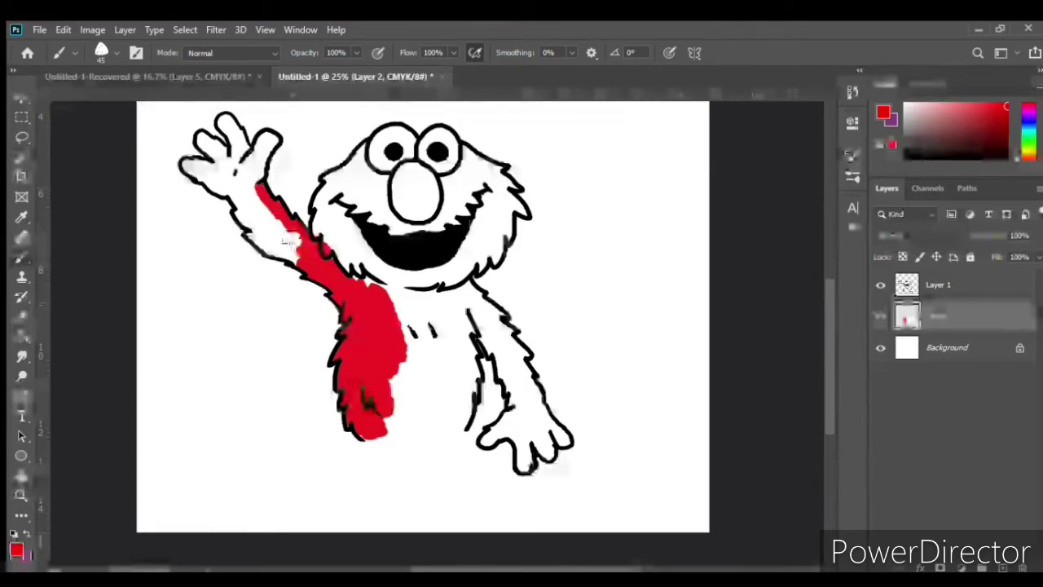
mouse_move(295, 255)
left_mouse_down()
mouse_move(260, 239)
mouse_move(279, 239)
mouse_move(273, 221)
mouse_move(278, 233)
mouse_move(249, 189)
mouse_move(254, 220)
mouse_move(238, 213)
mouse_move(231, 190)
left_mouse_up()
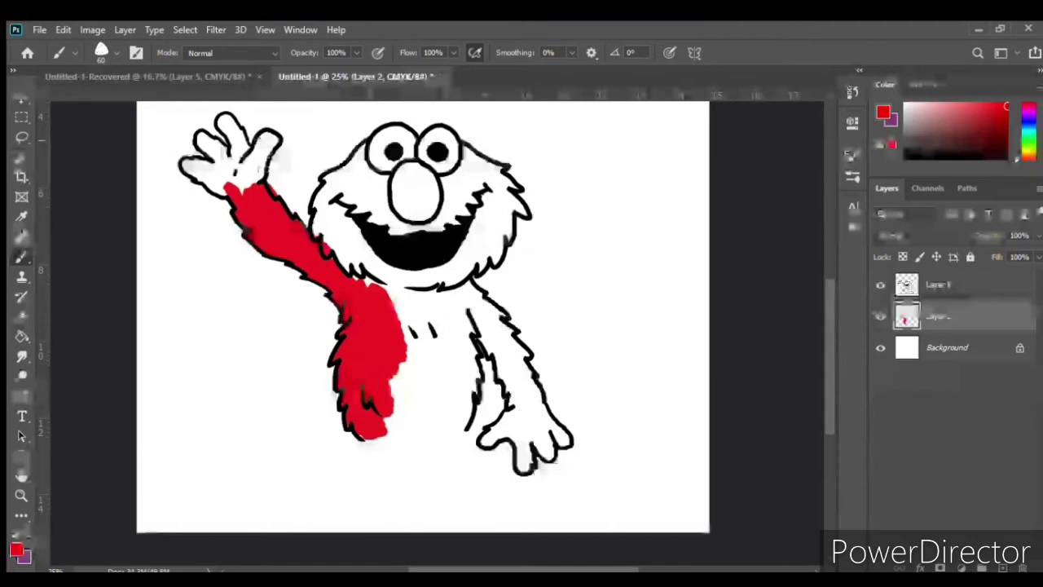
Step: Paint the raised hand with its fingers and the whole lowered arm and hand red on Layer 2
left_click(269, 140)
mouse_move(269, 140)
left_mouse_down()
mouse_move(242, 163)
mouse_move(254, 181)
mouse_move(228, 175)
mouse_move(241, 189)
mouse_move(216, 178)
mouse_move(226, 191)
mouse_move(208, 186)
mouse_move(186, 166)
mouse_move(221, 171)
mouse_move(220, 152)
mouse_move(201, 136)
mouse_move(237, 174)
mouse_move(260, 167)
mouse_move(226, 118)
mouse_move(233, 151)
mouse_move(208, 165)
left_mouse_up()
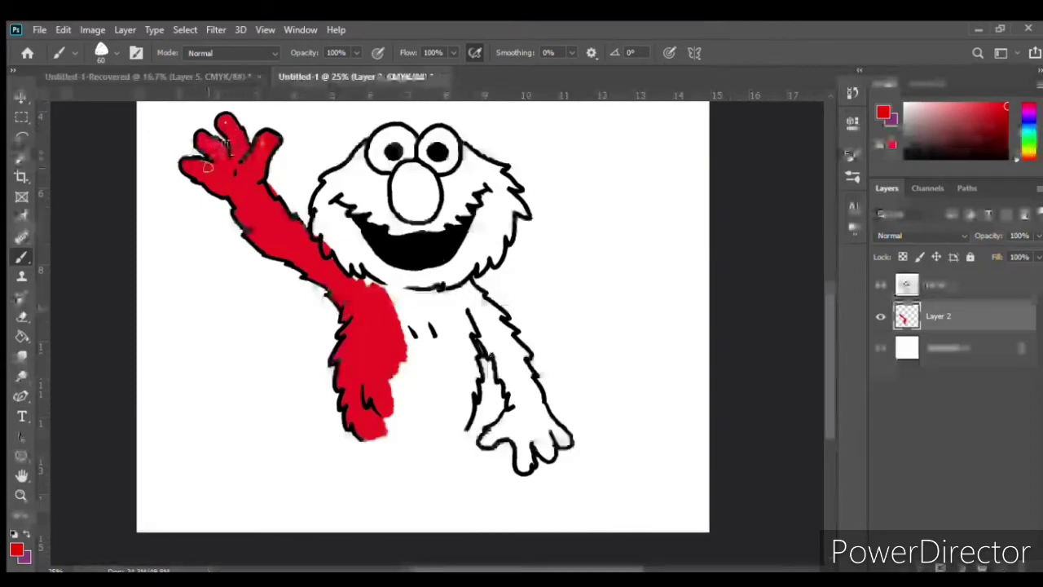
mouse_move(450, 290)
left_mouse_down()
mouse_move(462, 310)
mouse_move(480, 300)
mouse_move(499, 321)
mouse_move(518, 351)
mouse_move(477, 323)
mouse_move(505, 375)
mouse_move(567, 443)
mouse_move(548, 436)
mouse_move(548, 452)
mouse_move(538, 445)
mouse_move(526, 462)
mouse_move(518, 440)
mouse_move(550, 458)
mouse_move(515, 424)
mouse_move(484, 445)
left_mouse_up()
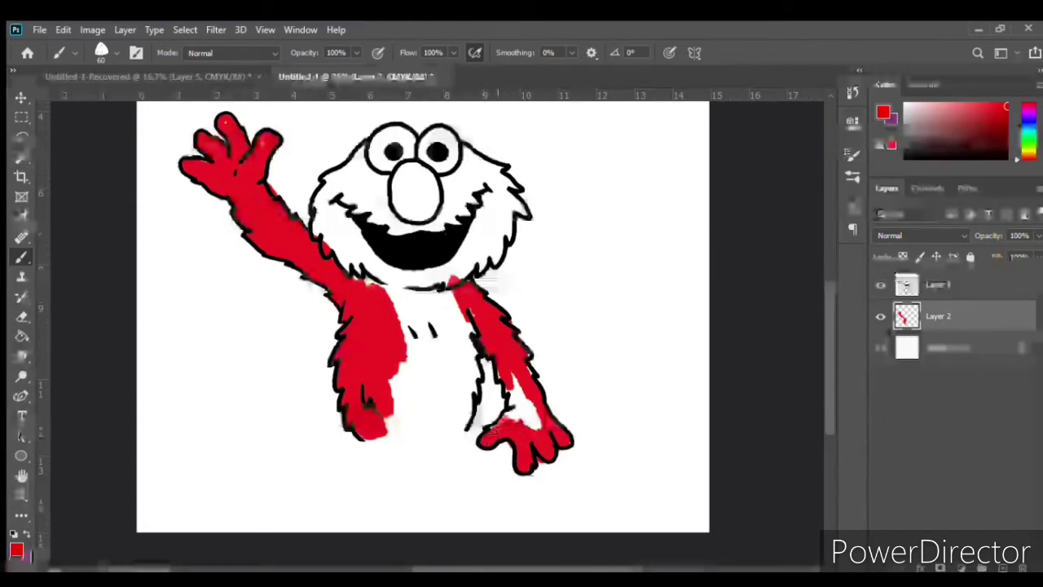
mouse_move(532, 397)
left_mouse_down()
mouse_move(521, 419)
mouse_move(515, 391)
mouse_move(508, 417)
mouse_move(540, 422)
left_mouse_up()
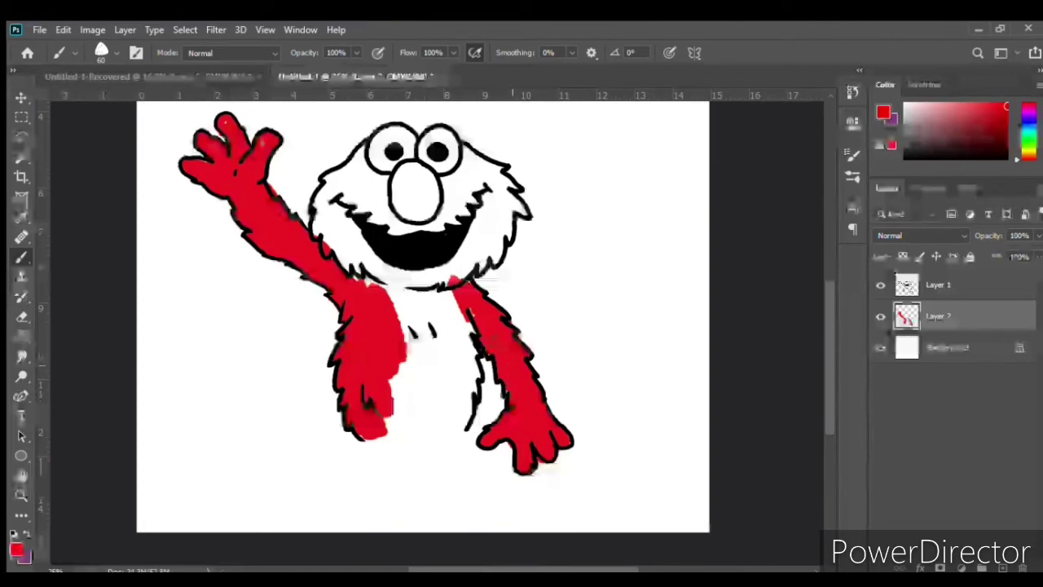
Step: Fill the rest of the torso, the neck and the cheek beside the raised arm red, enlarging the brush to 150
mouse_move(461, 345)
left_mouse_down()
mouse_move(471, 376)
mouse_move(459, 429)
left_mouse_up()
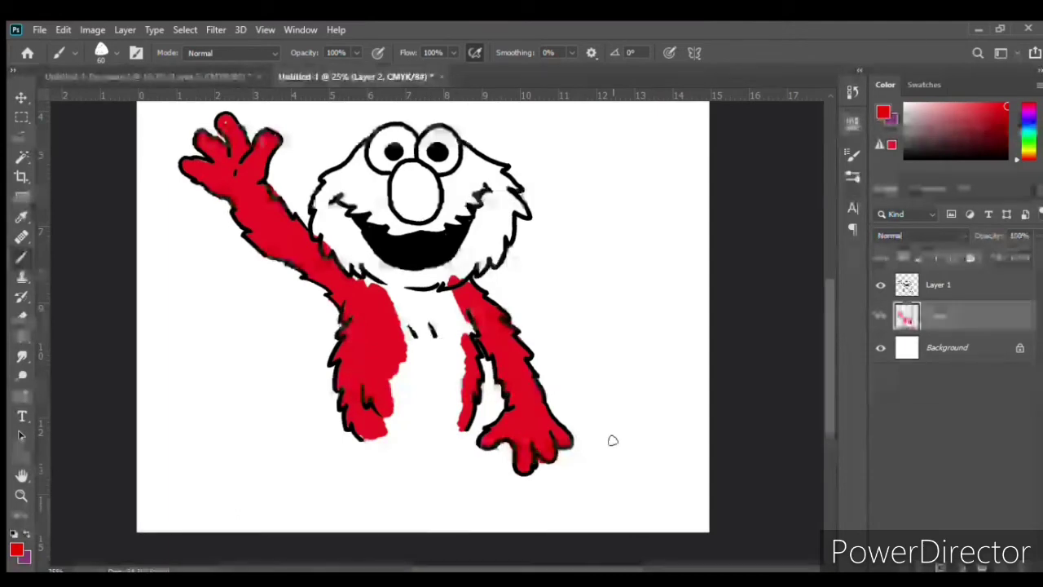
key("bracketright")
key("bracketright")
key("bracketright")
key("bracketright")
key("bracketright")
key("bracketright")
mouse_move(429, 377)
left_mouse_down()
mouse_move(460, 426)
mouse_move(424, 391)
mouse_move(391, 427)
left_mouse_up()
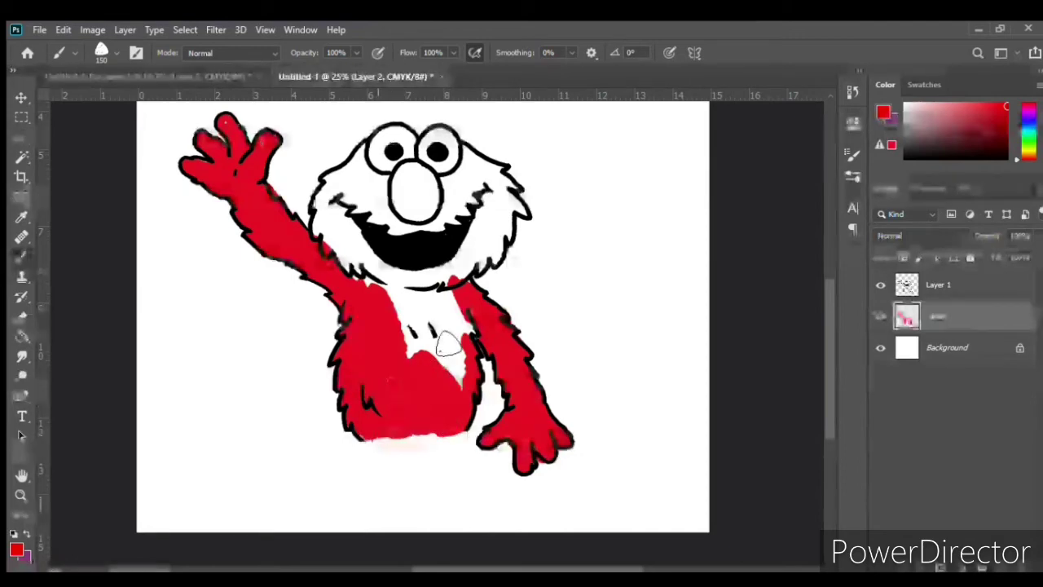
mouse_move(448, 345)
left_mouse_down()
mouse_move(444, 371)
mouse_move(487, 277)
left_mouse_up()
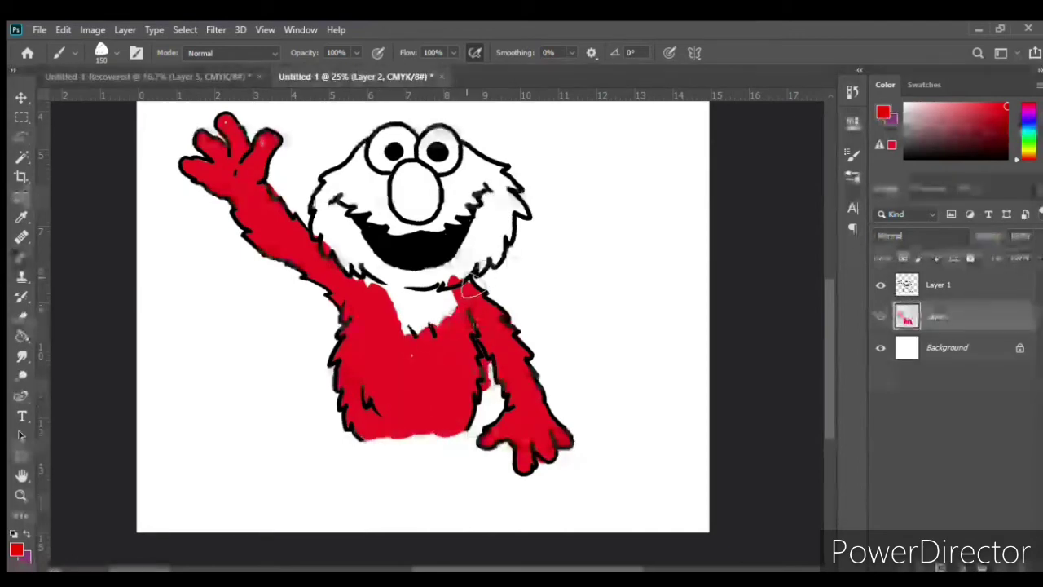
mouse_move(455, 322)
left_mouse_down()
mouse_move(423, 297)
mouse_move(424, 338)
mouse_move(412, 295)
mouse_move(398, 318)
mouse_move(384, 281)
mouse_move(356, 281)
mouse_move(347, 235)
mouse_move(341, 244)
mouse_move(338, 229)
mouse_move(334, 244)
mouse_move(326, 216)
left_mouse_up()
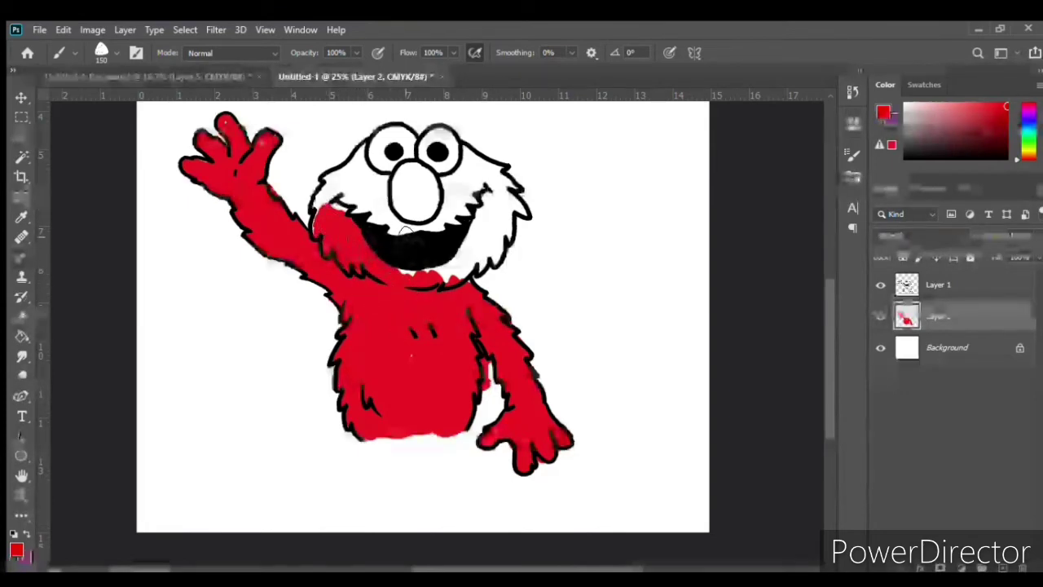
Step: Paint the rest of the face red at brush size 60 and erase the stray red between torso and lowered arm
mouse_move(399, 230)
left_mouse_down()
mouse_move(371, 183)
mouse_move(383, 204)
mouse_move(383, 175)
mouse_move(387, 220)
mouse_move(365, 196)
mouse_move(315, 200)
mouse_move(362, 181)
left_mouse_up()
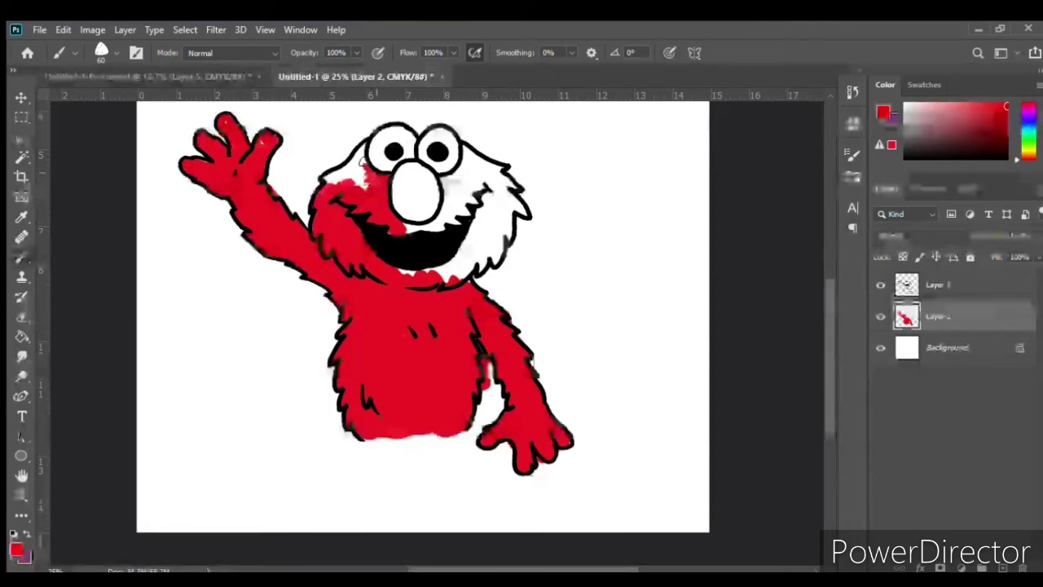
mouse_move(364, 160)
left_mouse_down()
mouse_move(331, 176)
mouse_move(364, 167)
left_mouse_up()
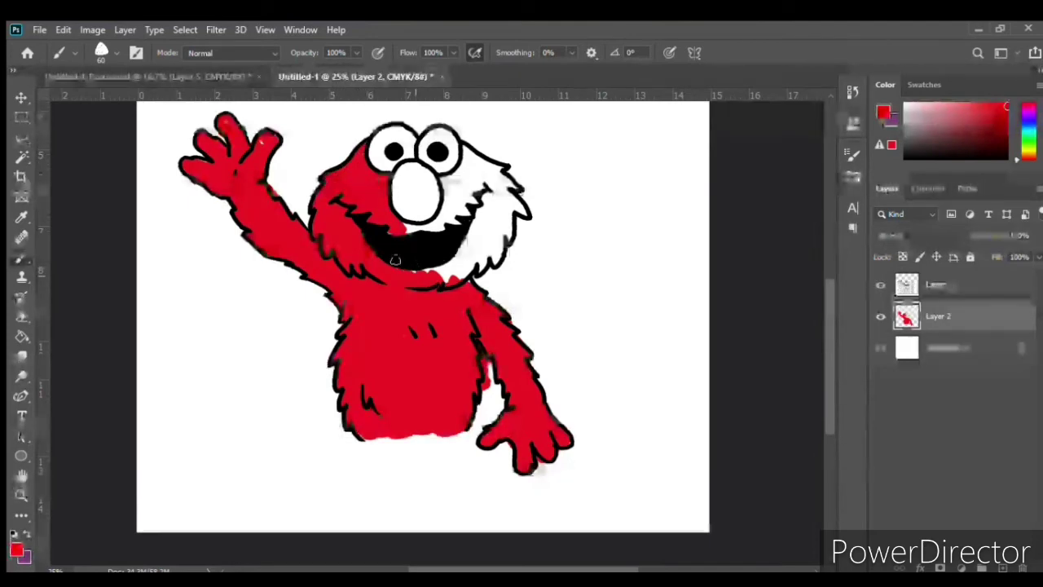
mouse_move(436, 221)
left_mouse_down()
mouse_move(401, 220)
mouse_move(447, 233)
mouse_move(450, 277)
mouse_move(428, 284)
mouse_move(450, 268)
mouse_move(425, 265)
mouse_move(411, 367)
mouse_move(468, 243)
mouse_move(503, 235)
left_mouse_up()
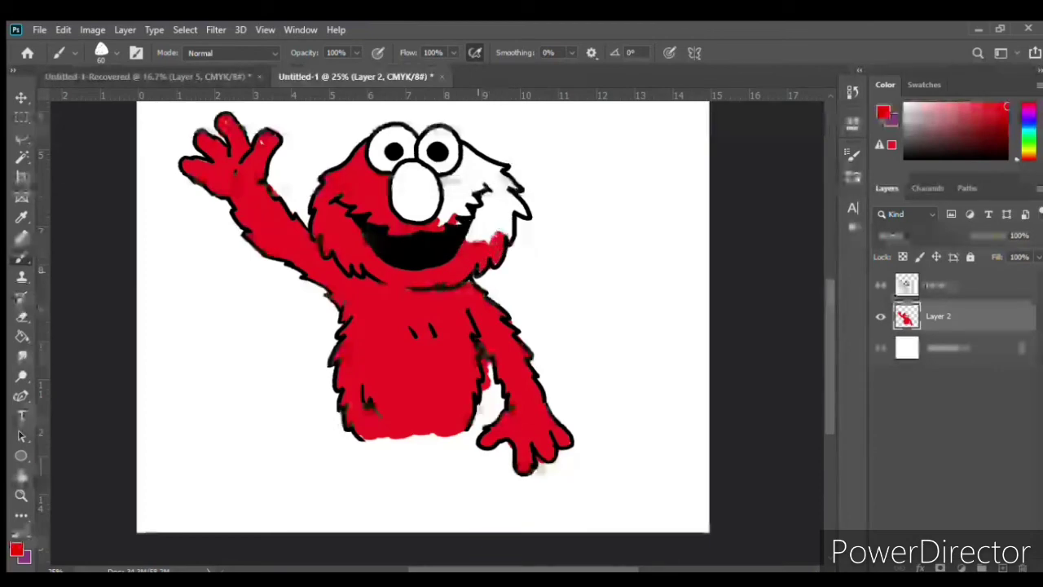
mouse_move(479, 273)
left_mouse_down()
mouse_move(512, 192)
mouse_move(476, 238)
mouse_move(460, 213)
mouse_move(441, 210)
mouse_move(445, 179)
mouse_move(466, 153)
mouse_move(509, 180)
mouse_move(487, 173)
mouse_move(463, 186)
mouse_move(465, 200)
left_mouse_up()
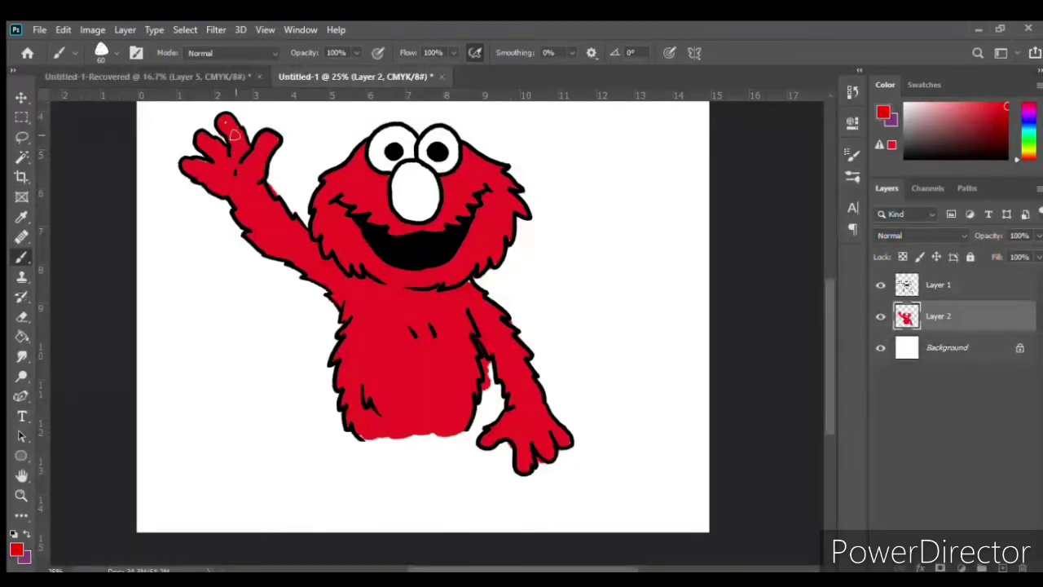
left_click(21, 319)
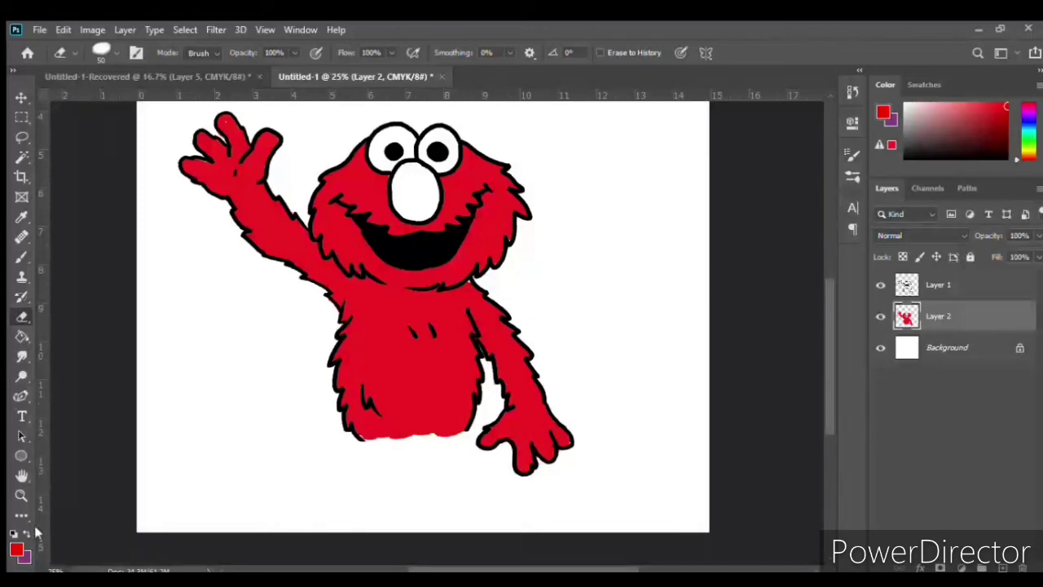
Step: Switch the brush color to orange and paint the oval nose on Layer 2
key("i")
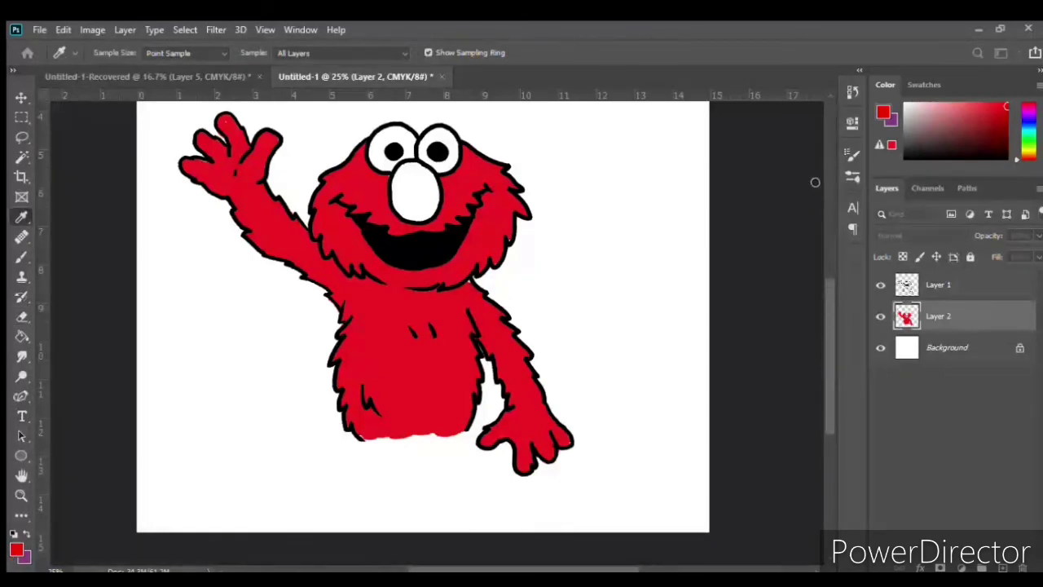
key("e")
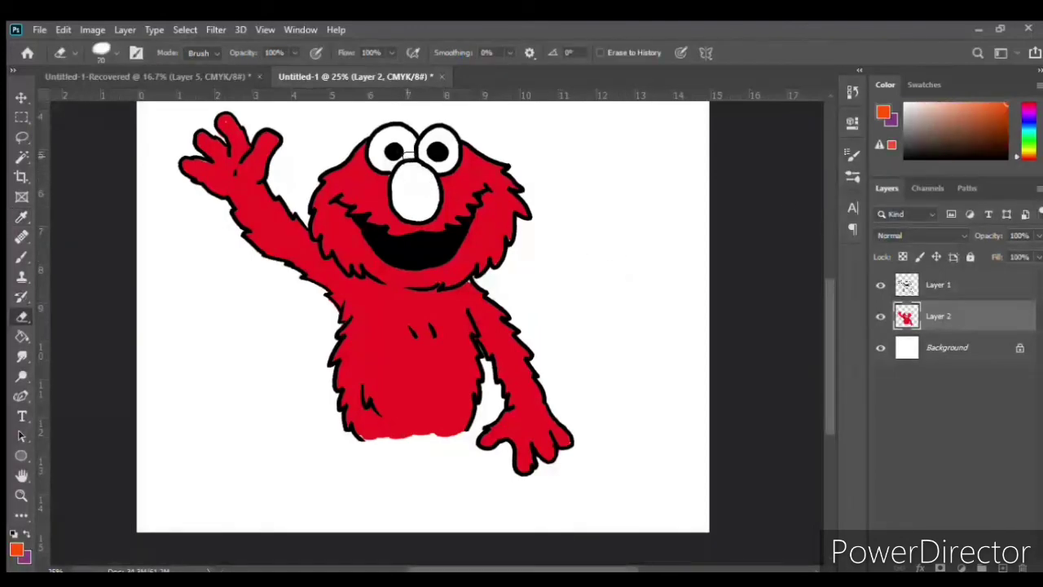
left_click(22, 257)
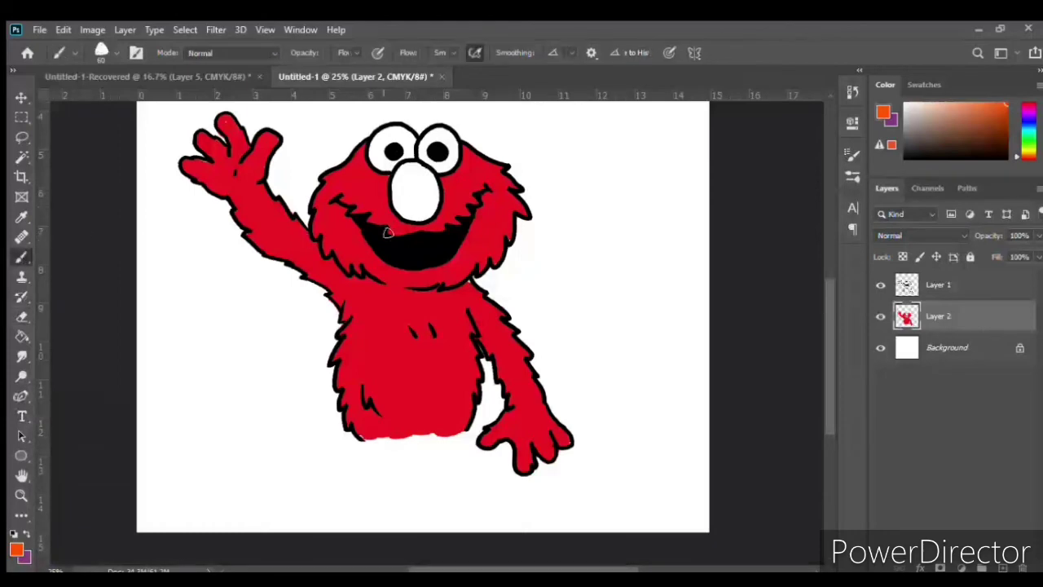
mouse_move(414, 171)
left_mouse_down()
mouse_move(434, 199)
mouse_move(418, 216)
mouse_move(395, 189)
mouse_move(402, 179)
mouse_move(413, 196)
mouse_move(406, 187)
mouse_move(419, 185)
mouse_move(422, 211)
left_mouse_up()
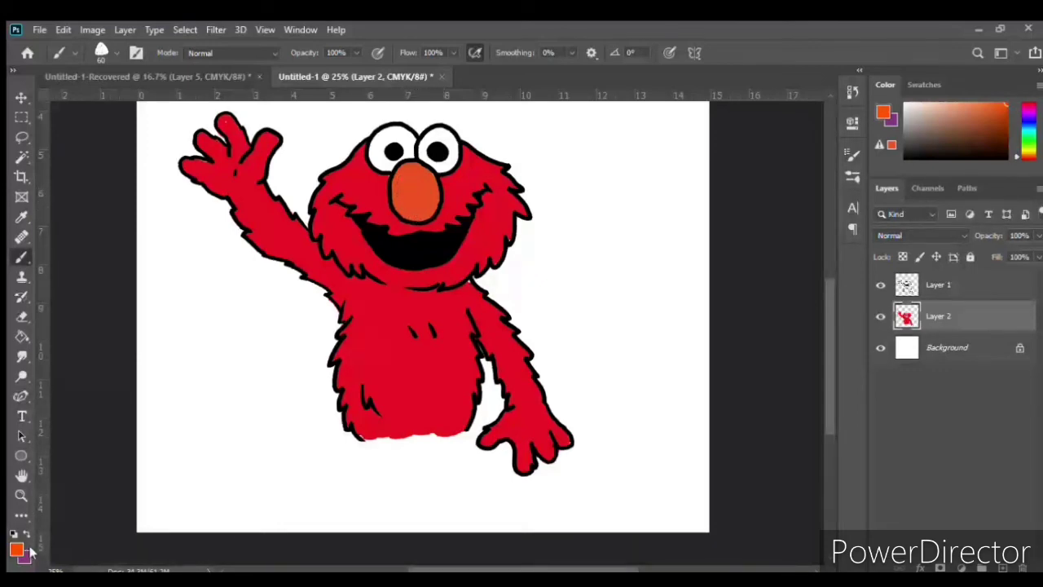
Step: Choose a darker red and shade the fur along the edges of the head, torso and arms at brush size 45
key("i")
key("i")
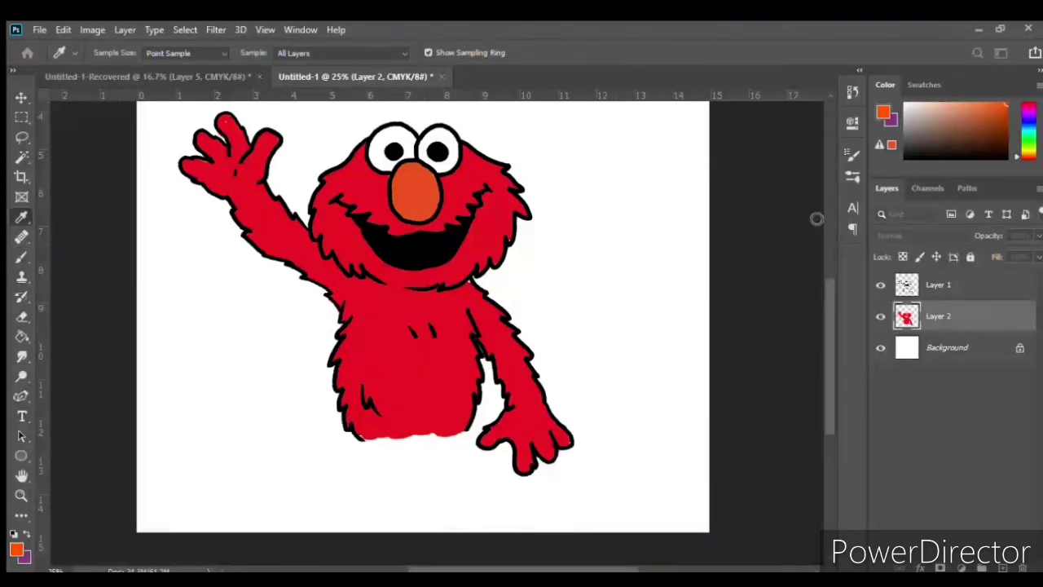
left_click(940, 169)
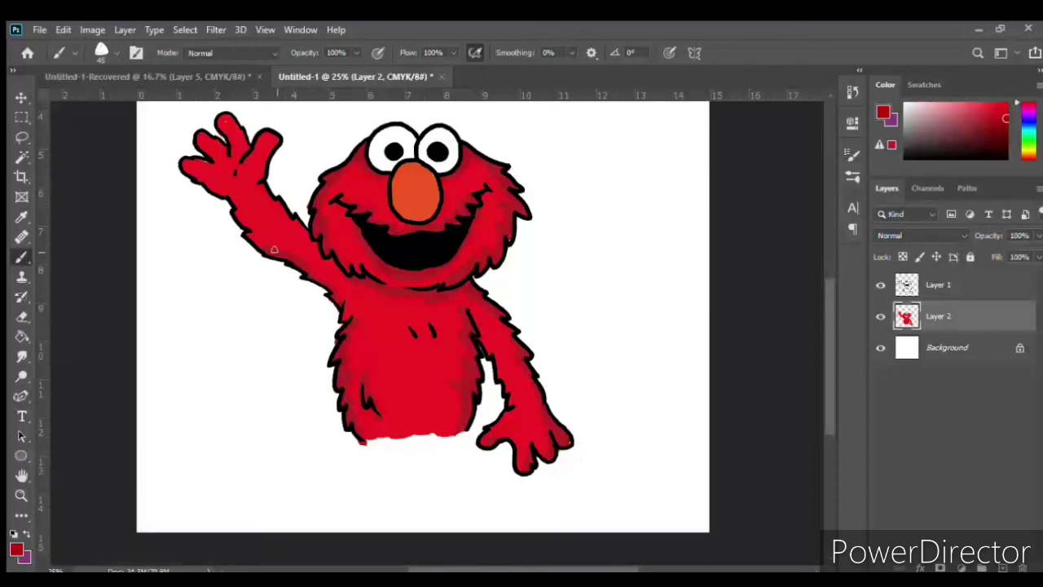
left_click_drag(268, 195, 308, 238)
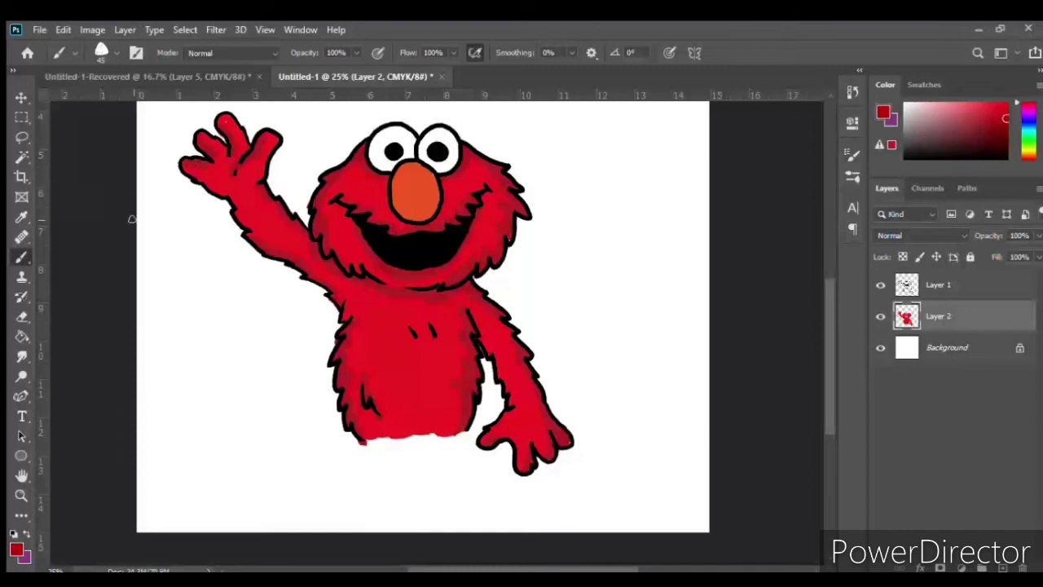
Step: Touch up the fur shading on Layer 2 with a brighter red and a dark crimson
key("i")
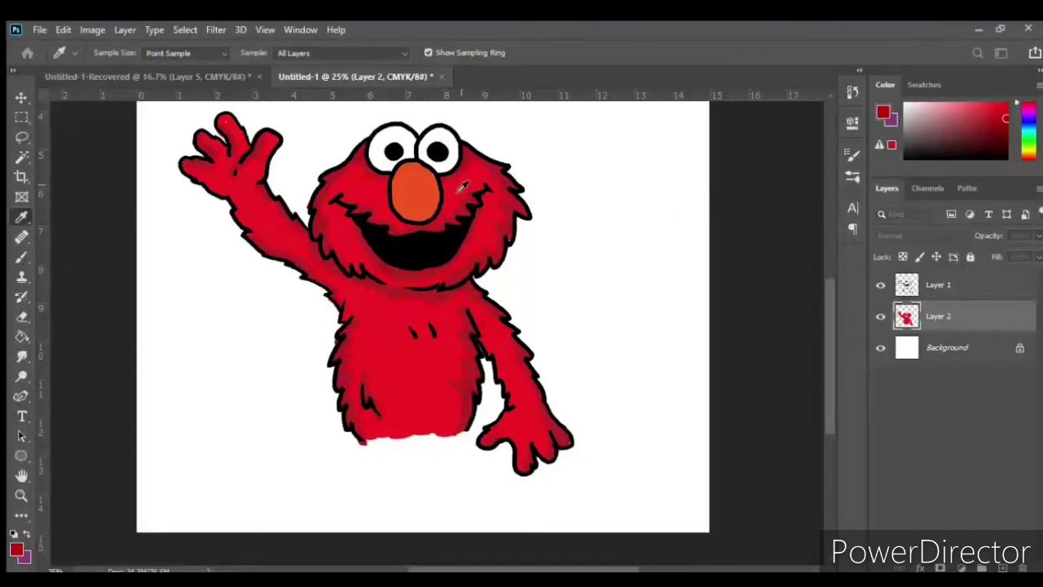
key("b")
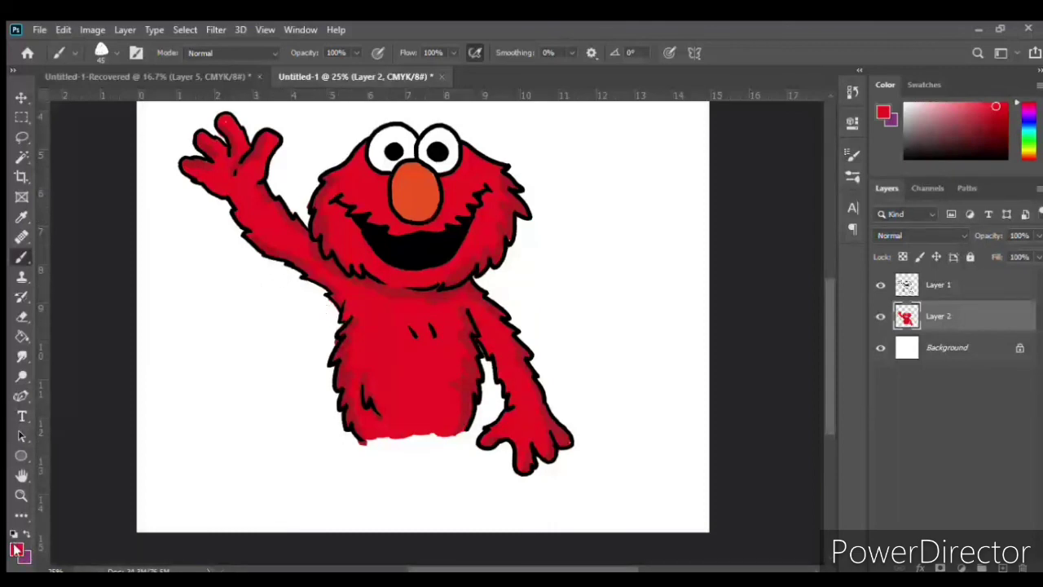
key("i")
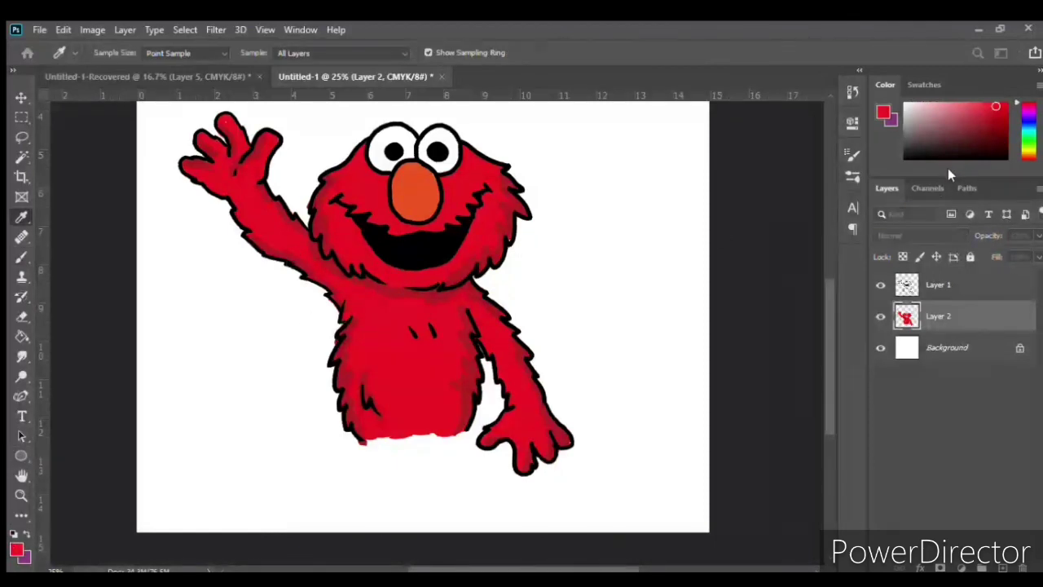
left_click(948, 168)
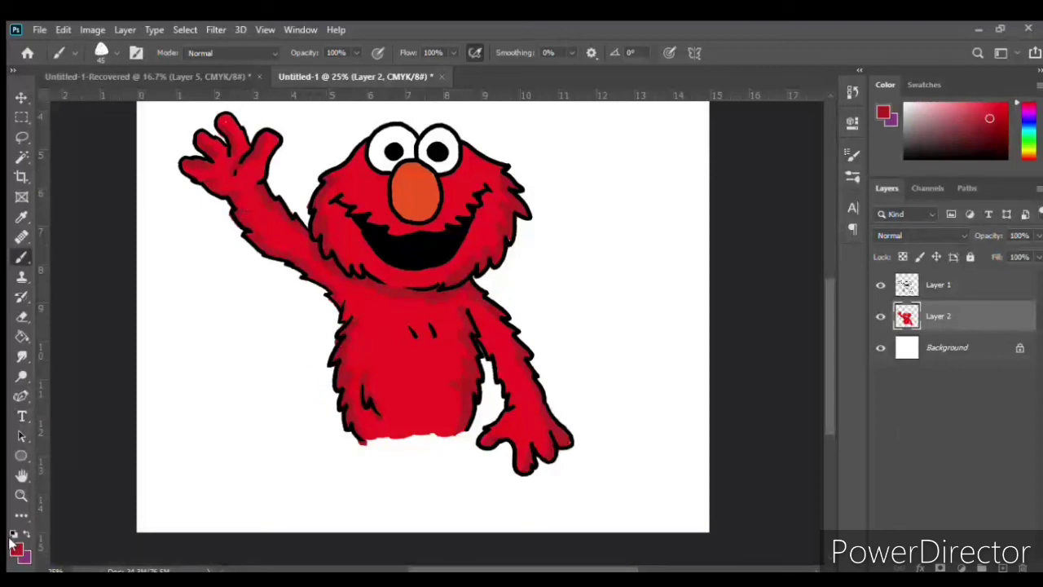
Step: Set the brush color to black, reduce the brush to 25 and handwrite the artist's signature beside the lowered hand
key("i")
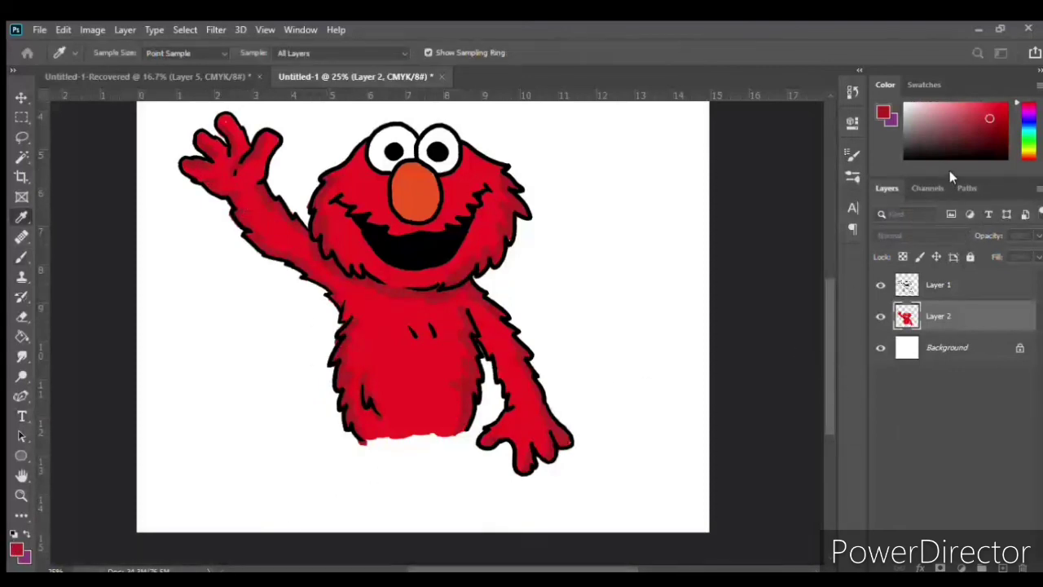
key("b")
left_click(1005, 158)
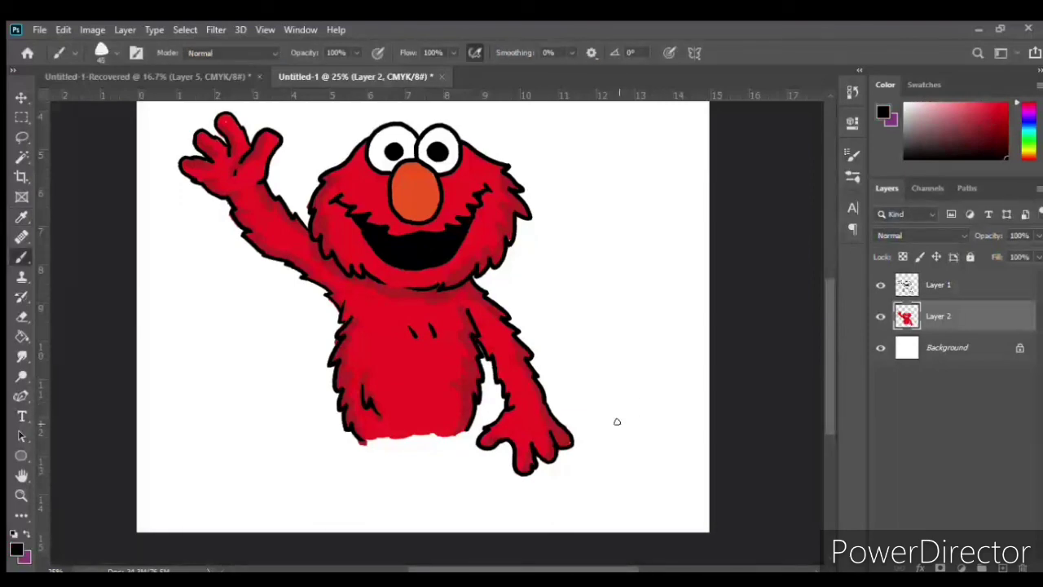
mouse_move(581, 397)
left_mouse_down()
mouse_move(597, 373)
mouse_move(622, 368)
left_mouse_up()
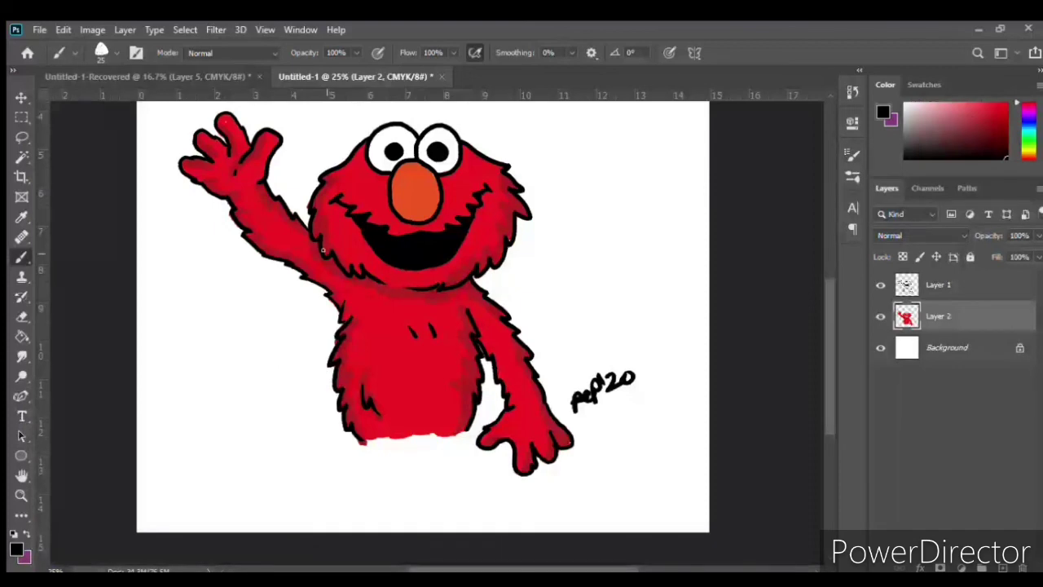
key("ctrl+plus")
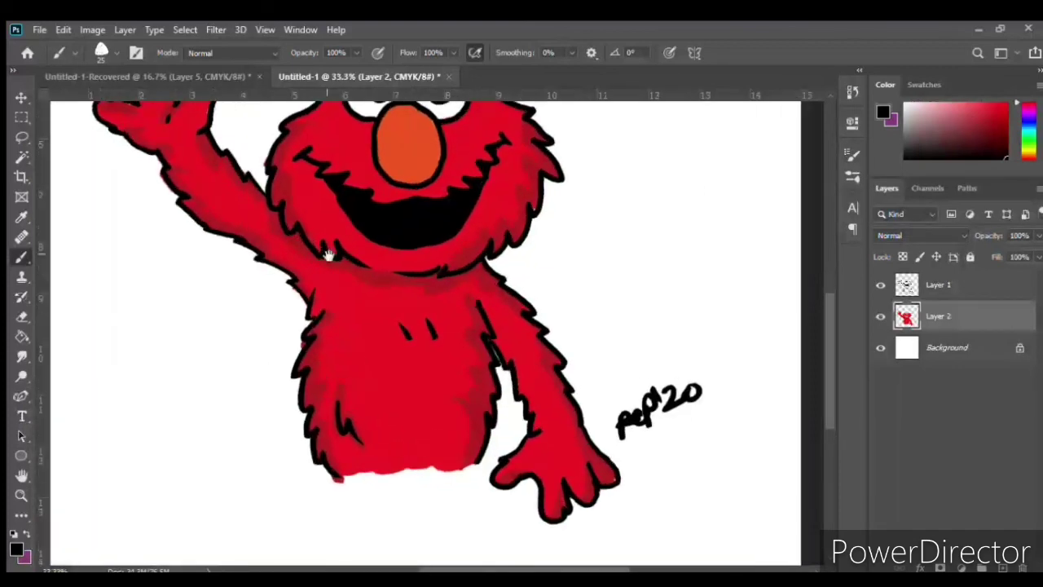
mouse_move(274, 291)
left_mouse_down()
mouse_move(274, 361)
mouse_move(271, 335)
left_mouse_up()
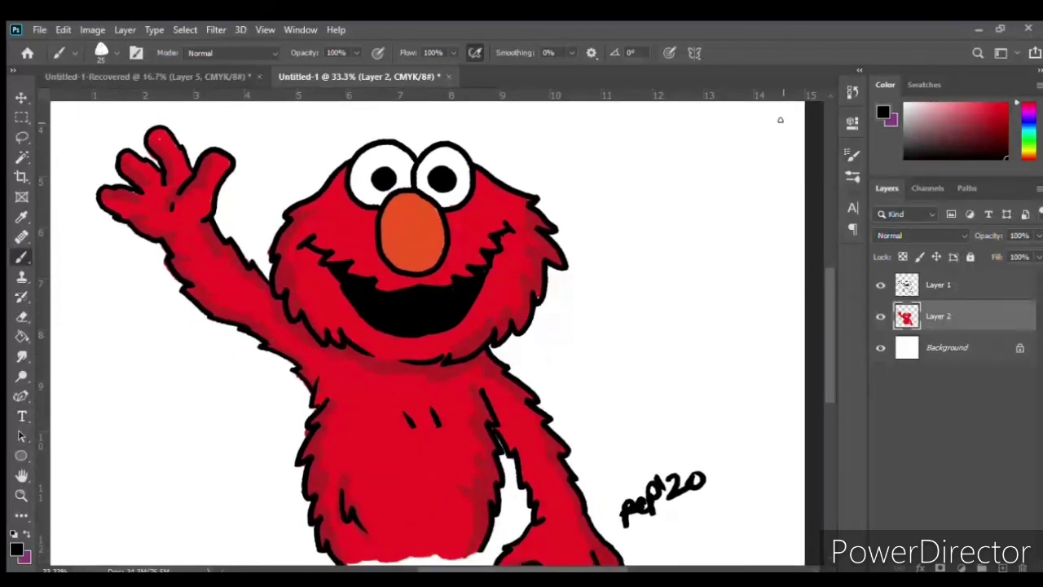